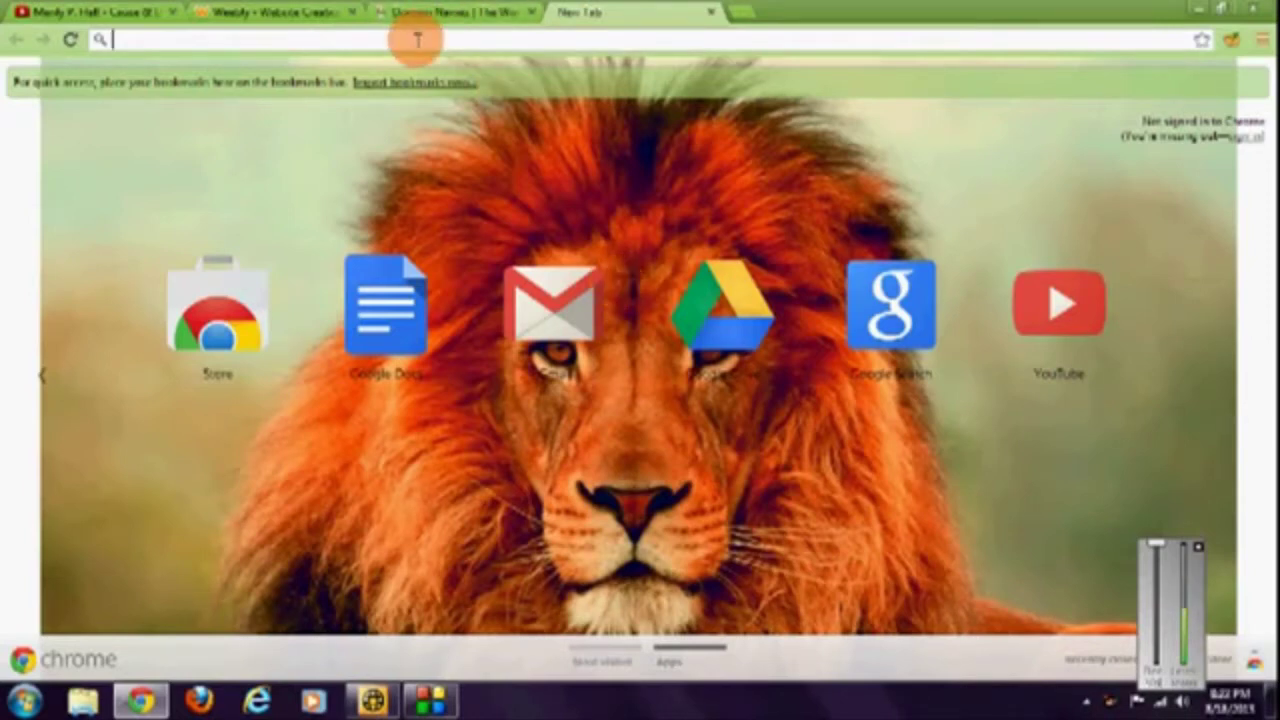
- Search Google for 'godaddy promo code'
{"action": "type", "text": "goddi"}
{"action": "key", "text": "BackSpace"}
{"action": "key", "text": "BackSpace"}
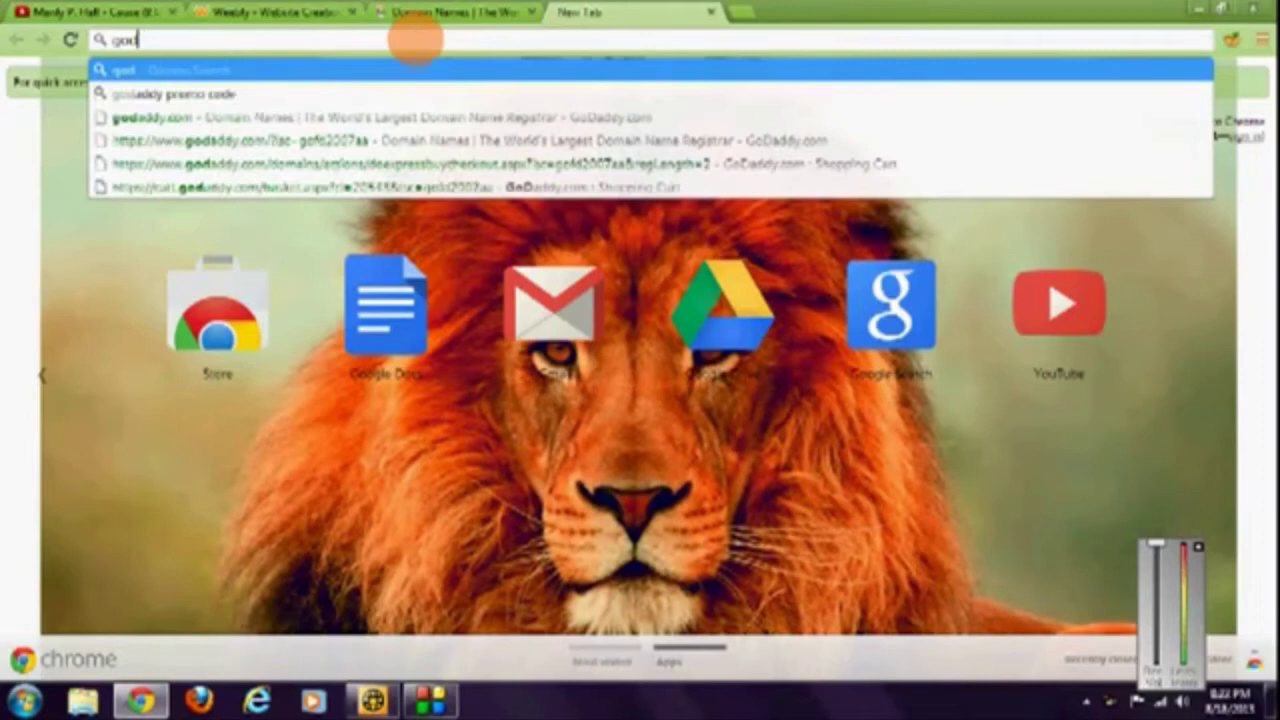
{"action": "type", "text": "a"}
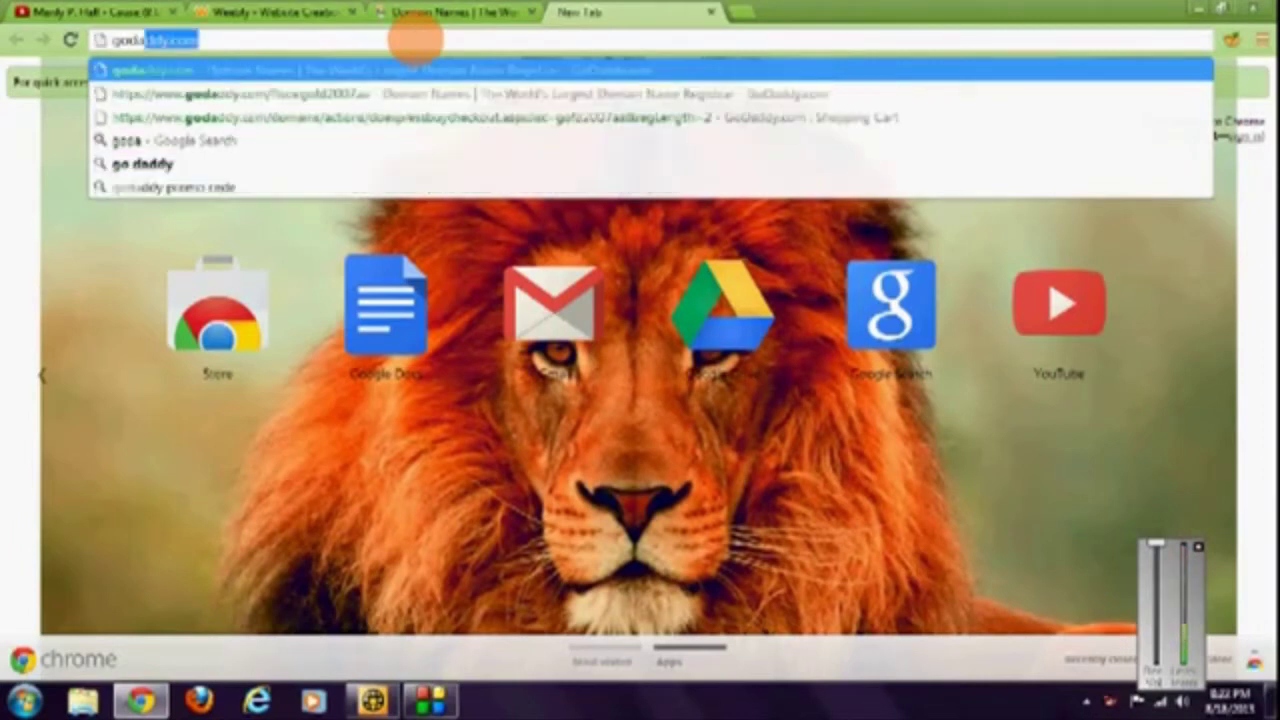
{"action": "type", "text": "ddy"}
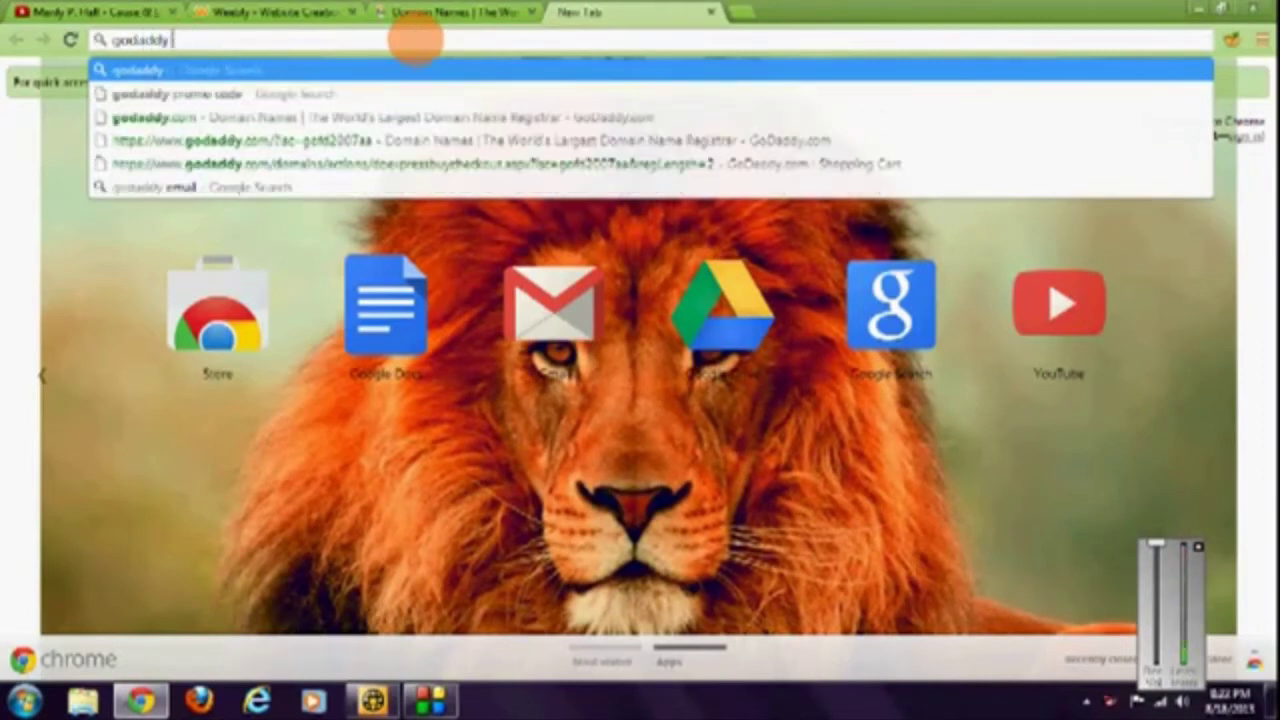
{"action": "type", "text": " promo co"}
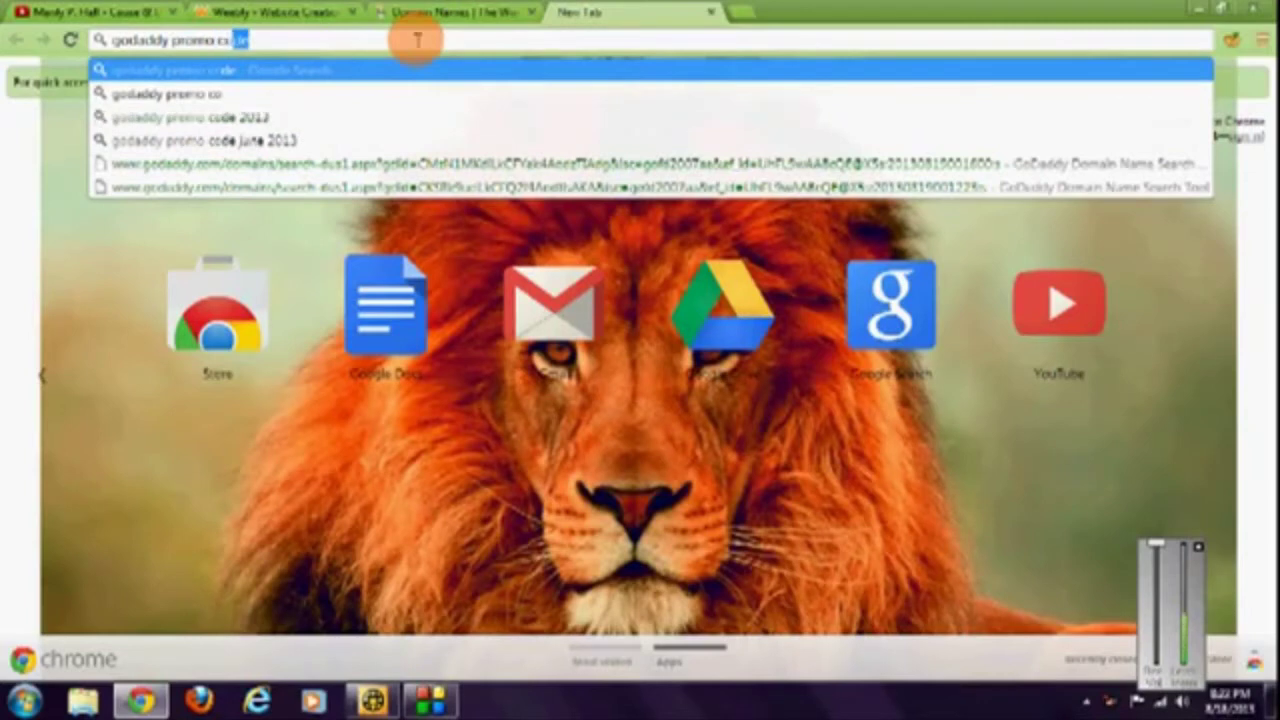
{"action": "type", "text": "de"}
{"action": "key", "text": "Return"}
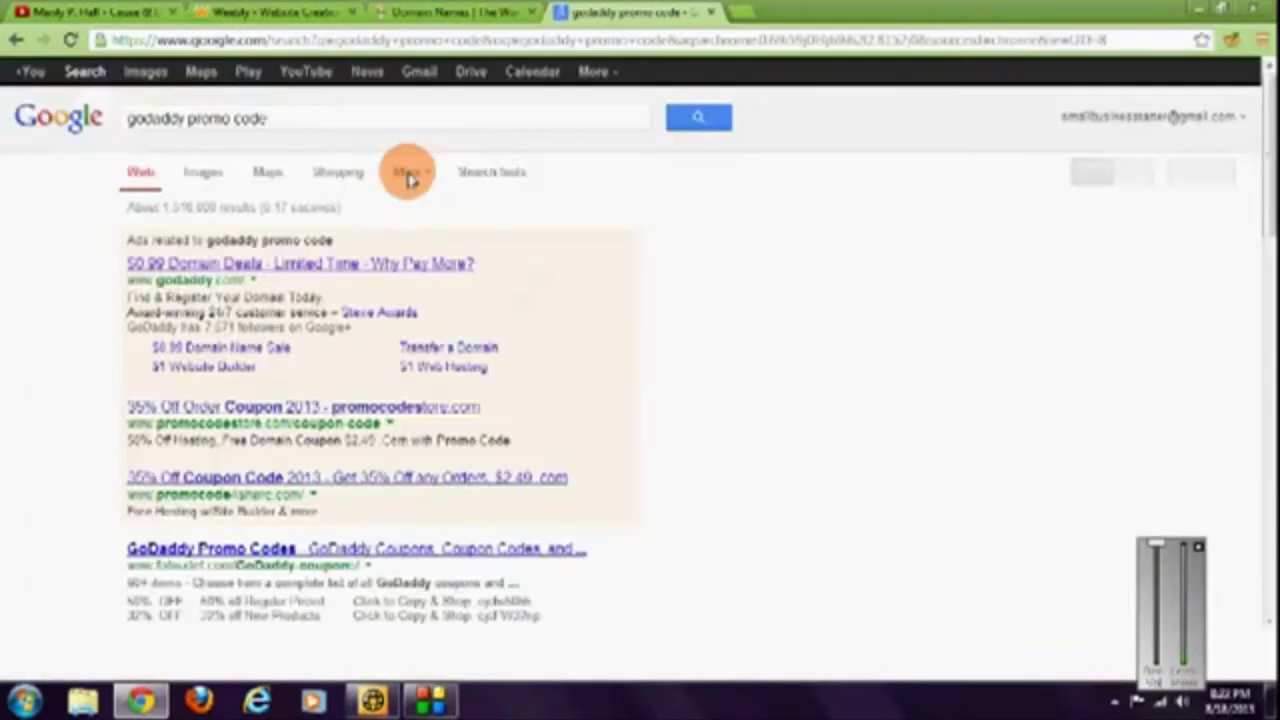
- From the $0.99 domain deal, confirm thisisjustatutorial.com is available and add it to the cart
{"action": "left_click", "coordinate": [257, 265]}
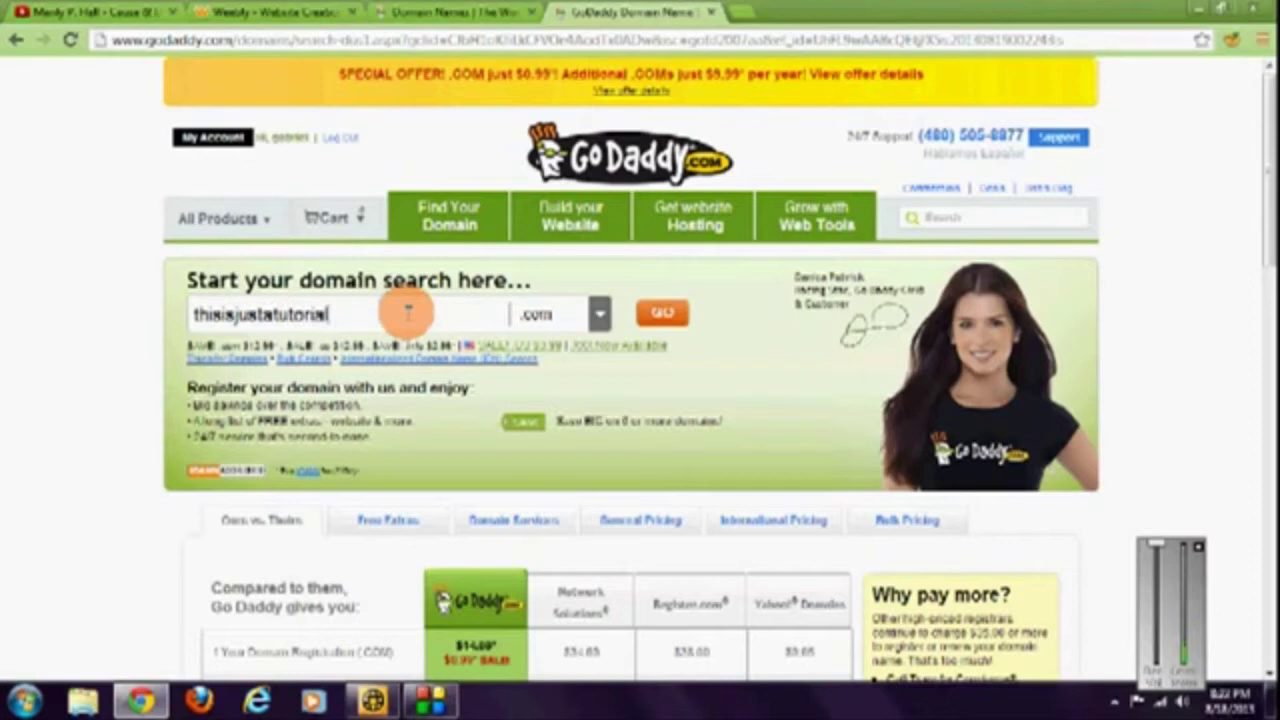
{"action": "left_click", "coordinate": [683, 316]}
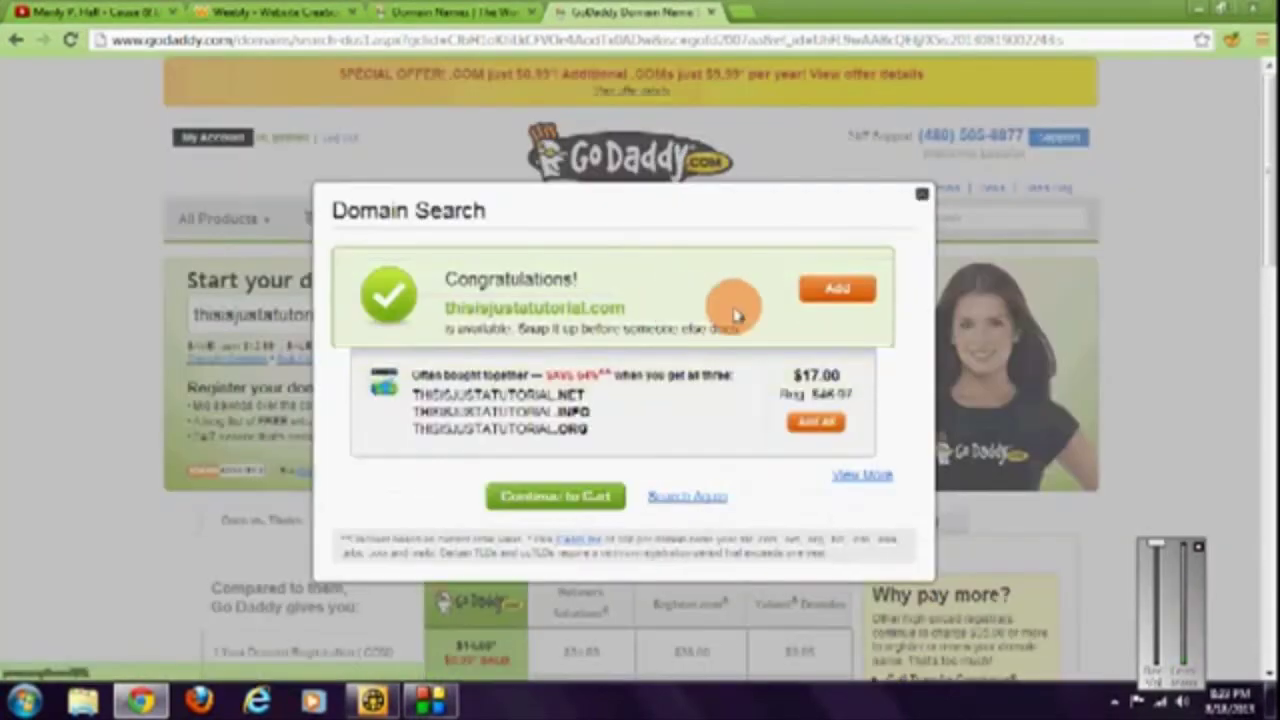
{"action": "left_click", "coordinate": [568, 497]}
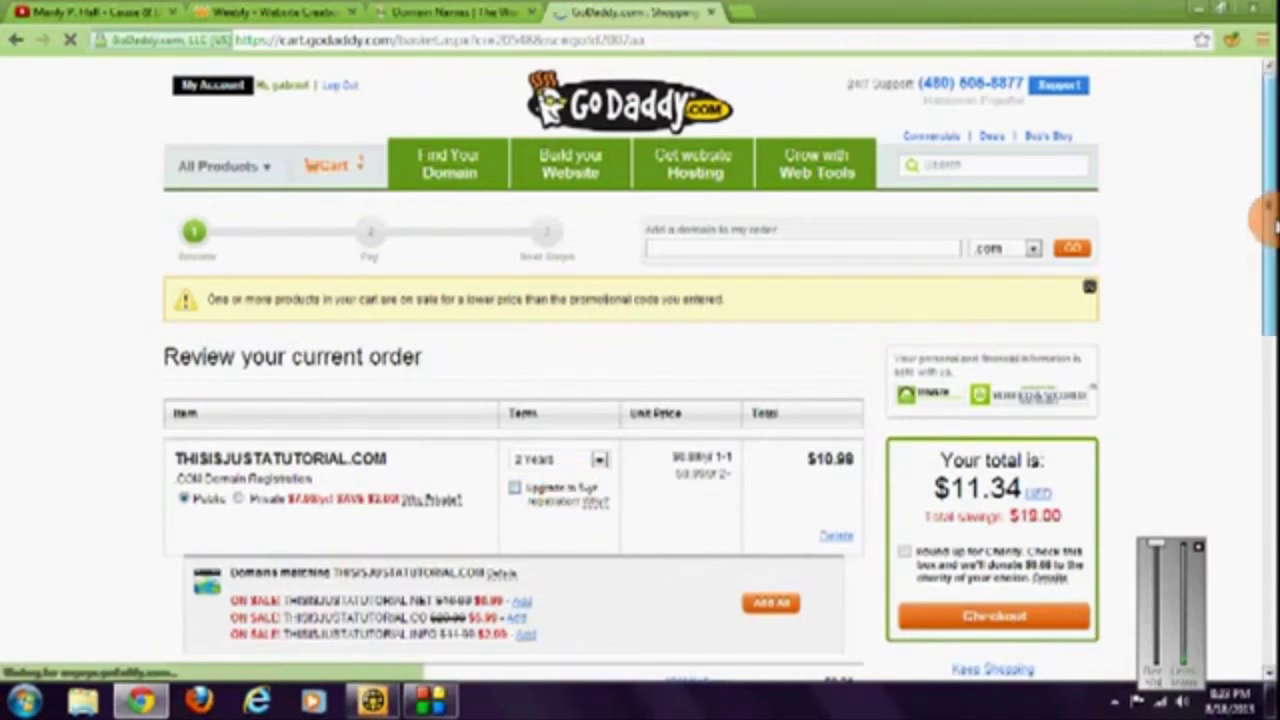
- Change the thisisjustatutorial.com registration term to 1 Year, making the order total $1.17
{"action": "left_click_drag", "start_coordinate": [1266, 250], "coordinate": [1266, 365]}
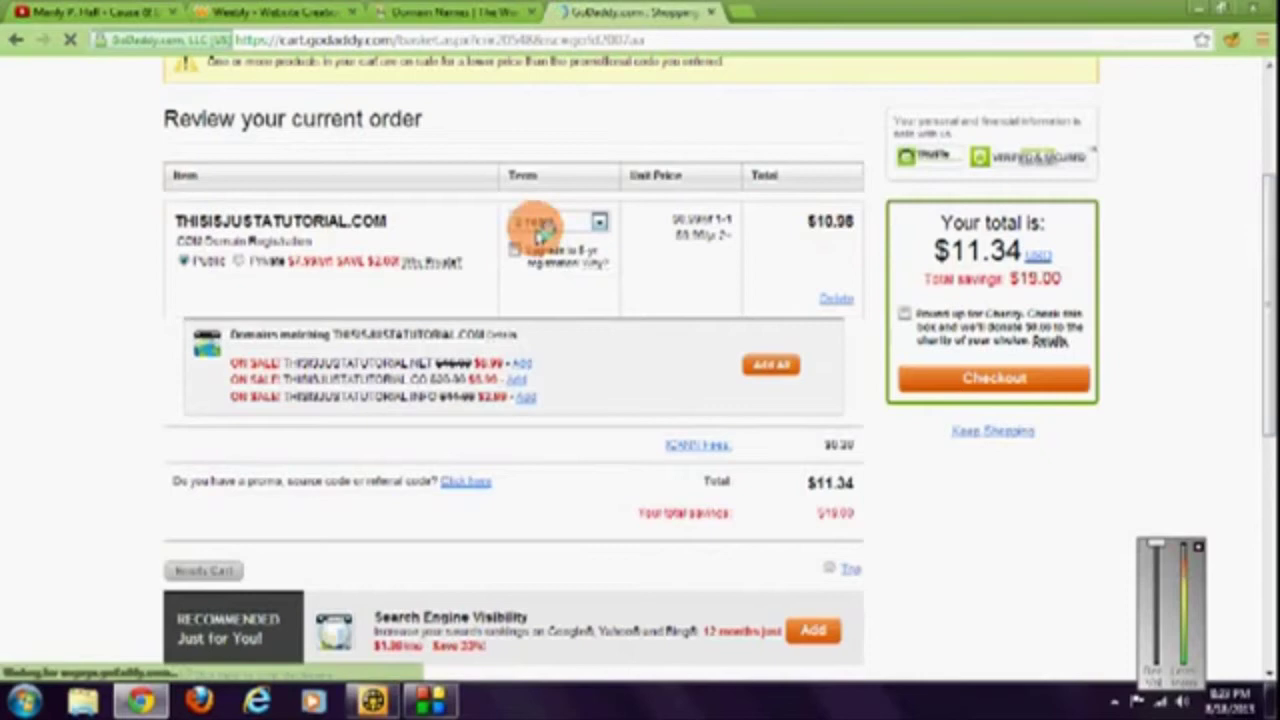
{"action": "left_click", "coordinate": [603, 221]}
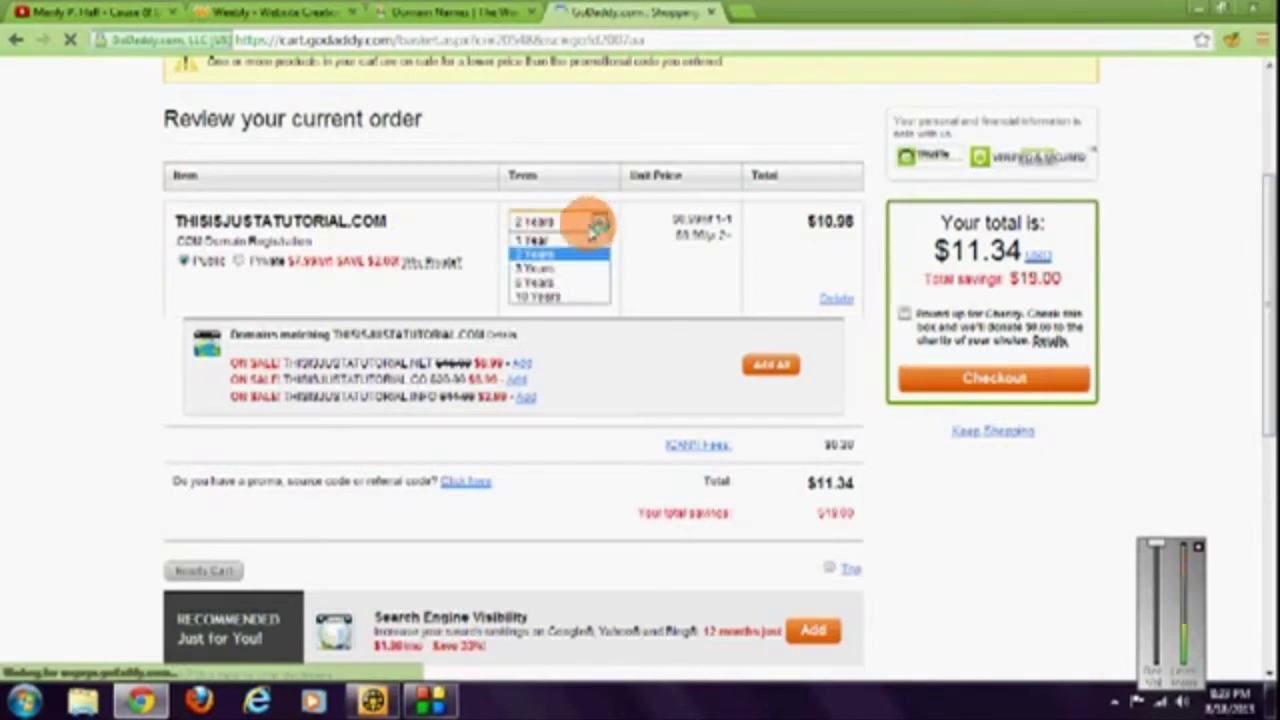
{"action": "left_click", "coordinate": [578, 235]}
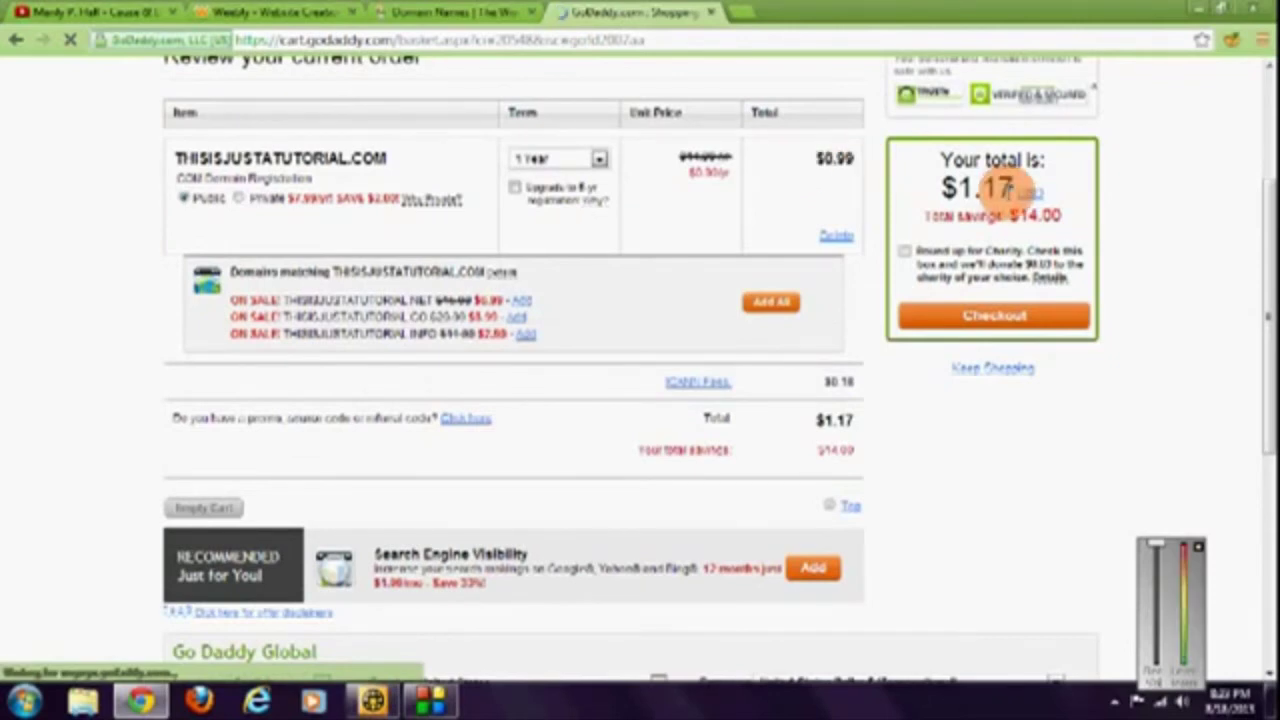
{"action": "left_click_drag", "start_coordinate": [1268, 258], "coordinate": [1270, 152]}
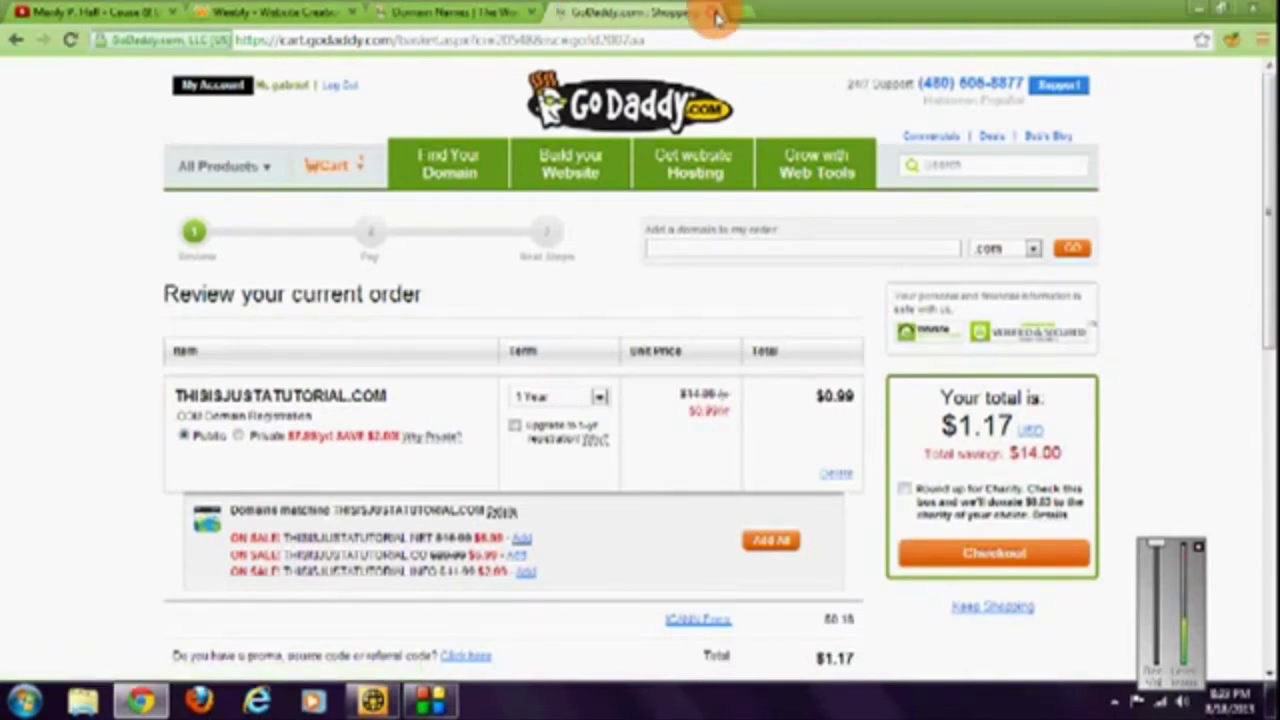
{"action": "left_click", "coordinate": [714, 14]}
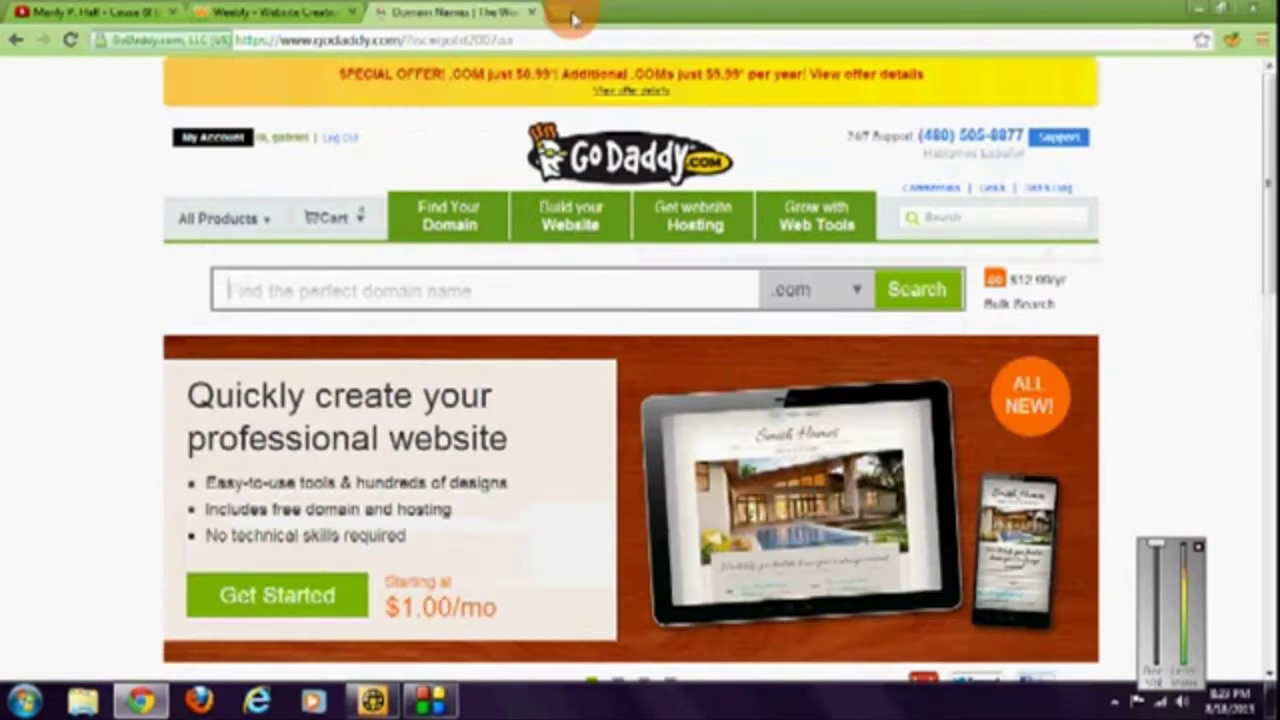
{"action": "left_click", "coordinate": [268, 11]}
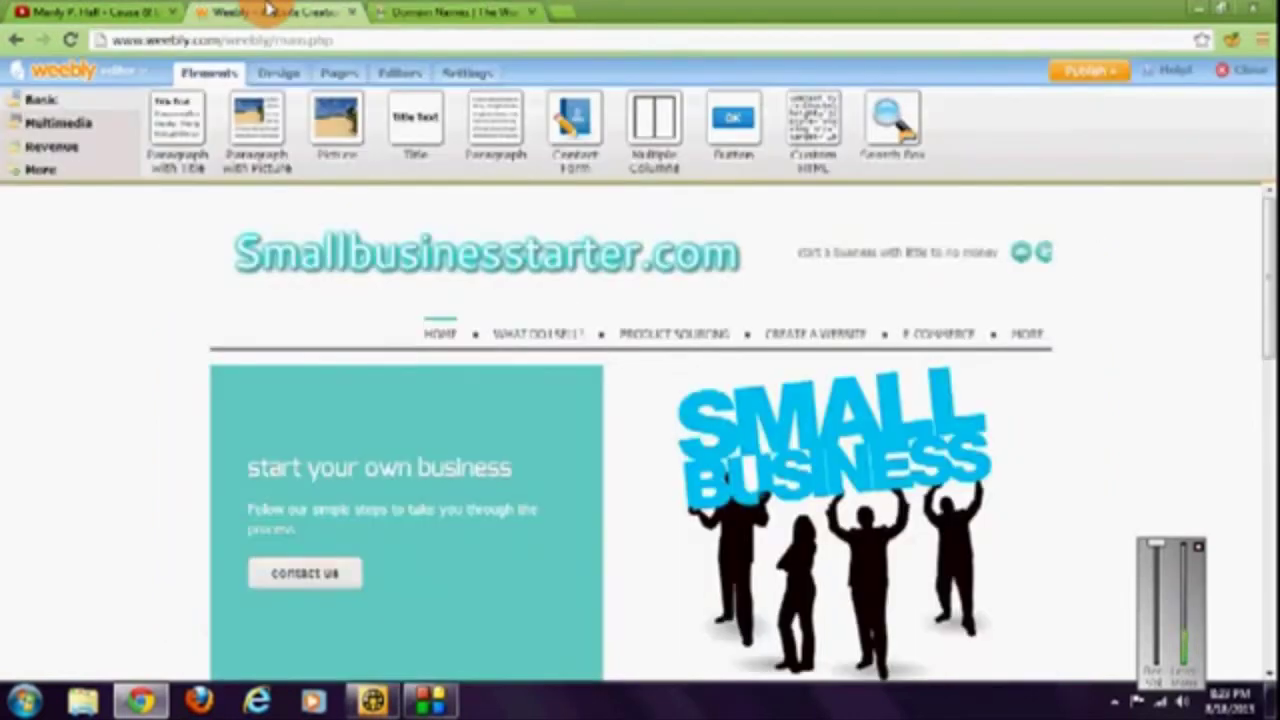
{"action": "left_click", "coordinate": [477, 76]}
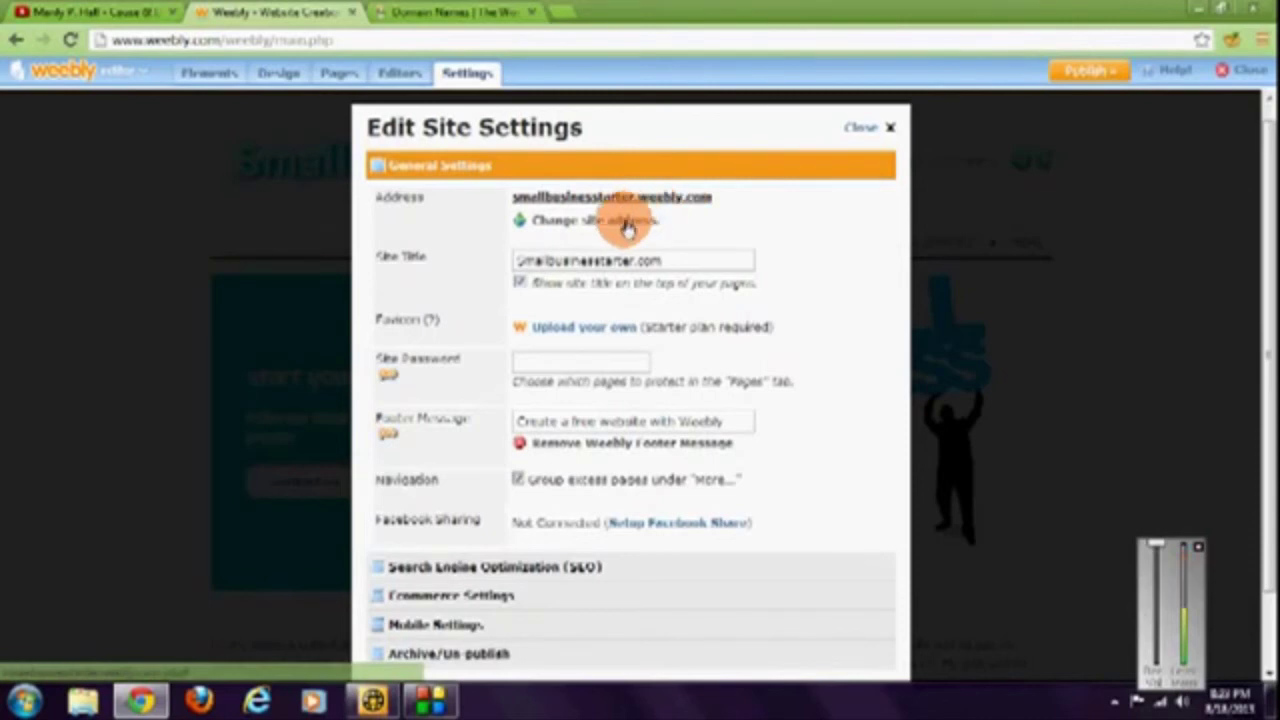
{"action": "left_click", "coordinate": [626, 226]}
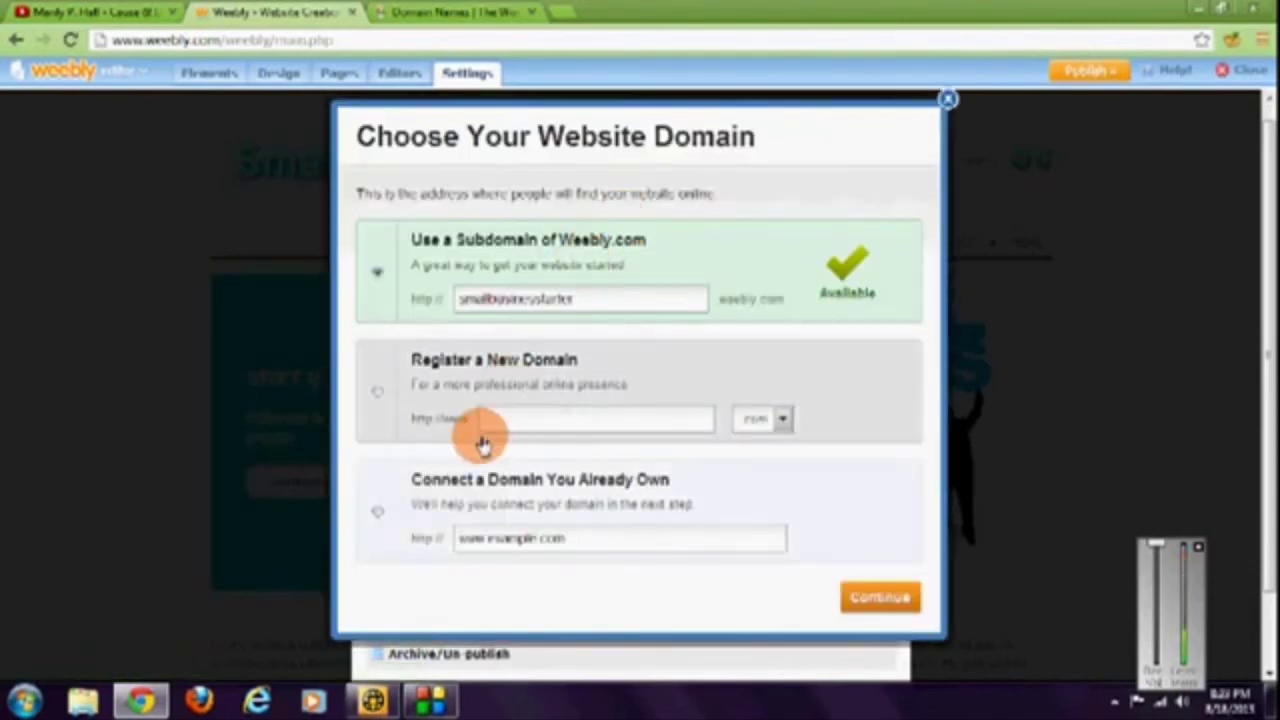
{"action": "left_click", "coordinate": [379, 514]}
{"action": "left_click", "coordinate": [535, 532]}
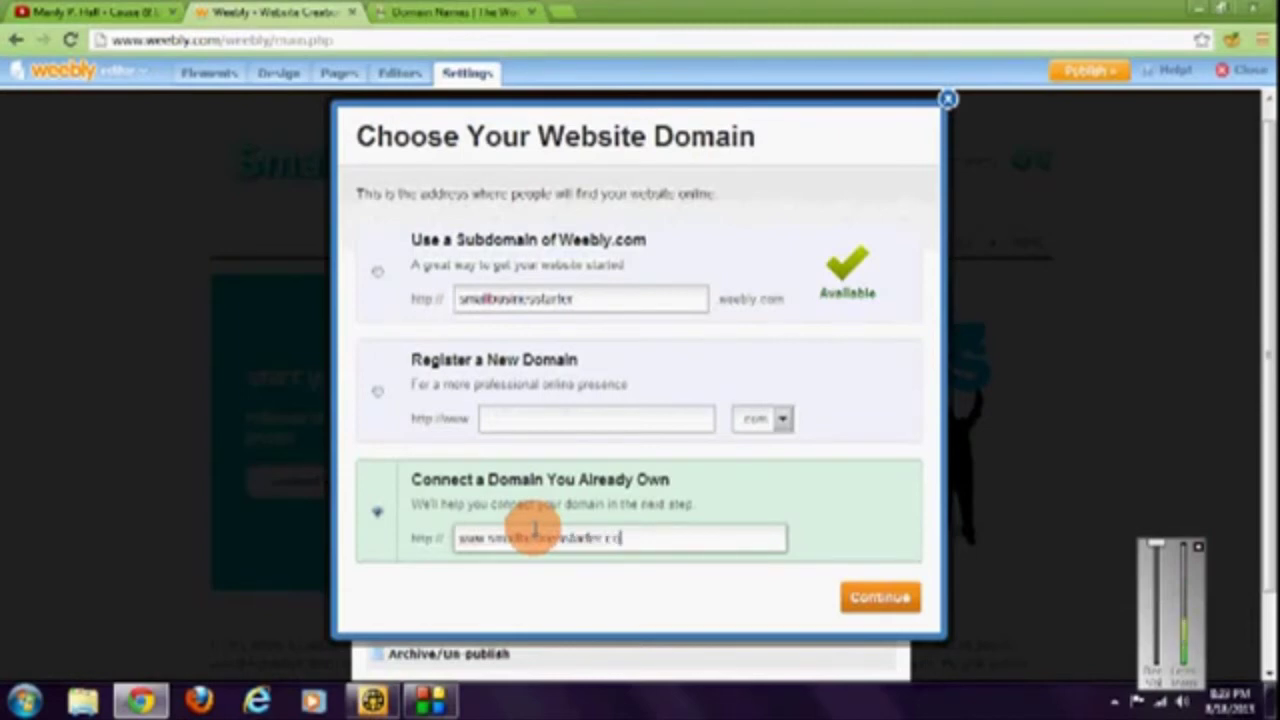
{"action": "left_click", "coordinate": [865, 597]}
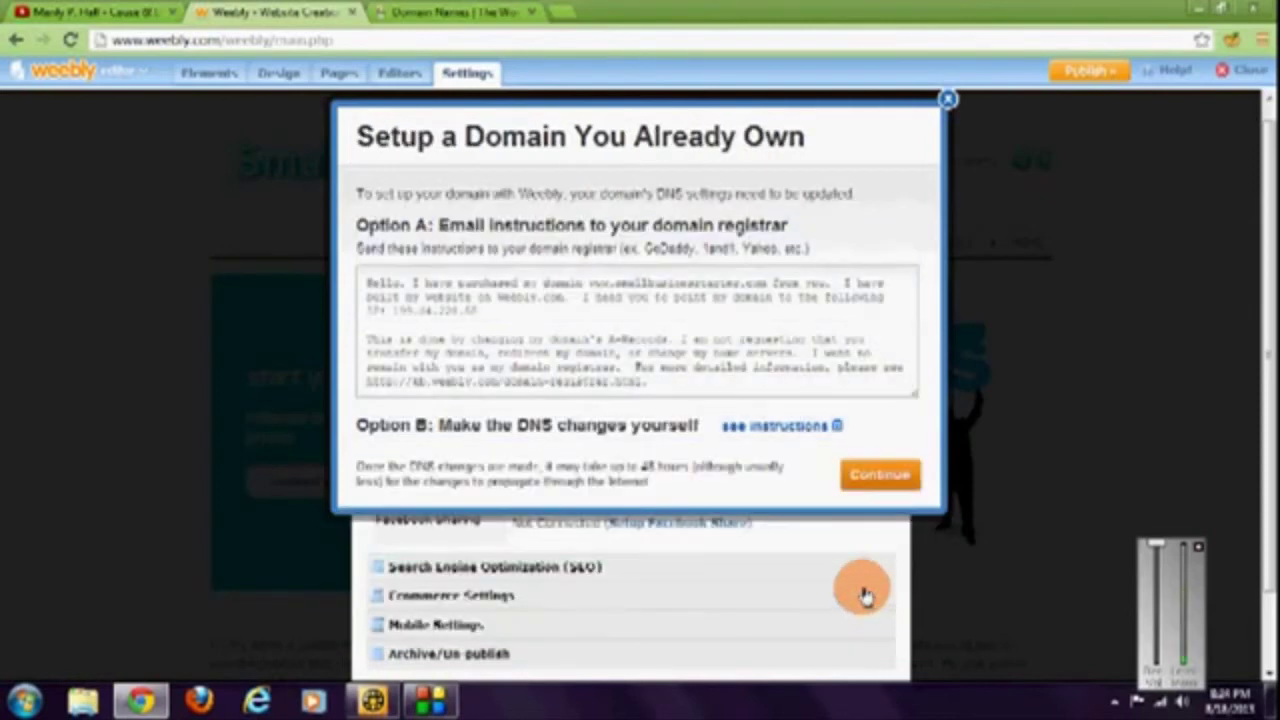
- Expand Weebly's DNS instructions and copy the IP address for the root A record
{"action": "left_click", "coordinate": [852, 428]}
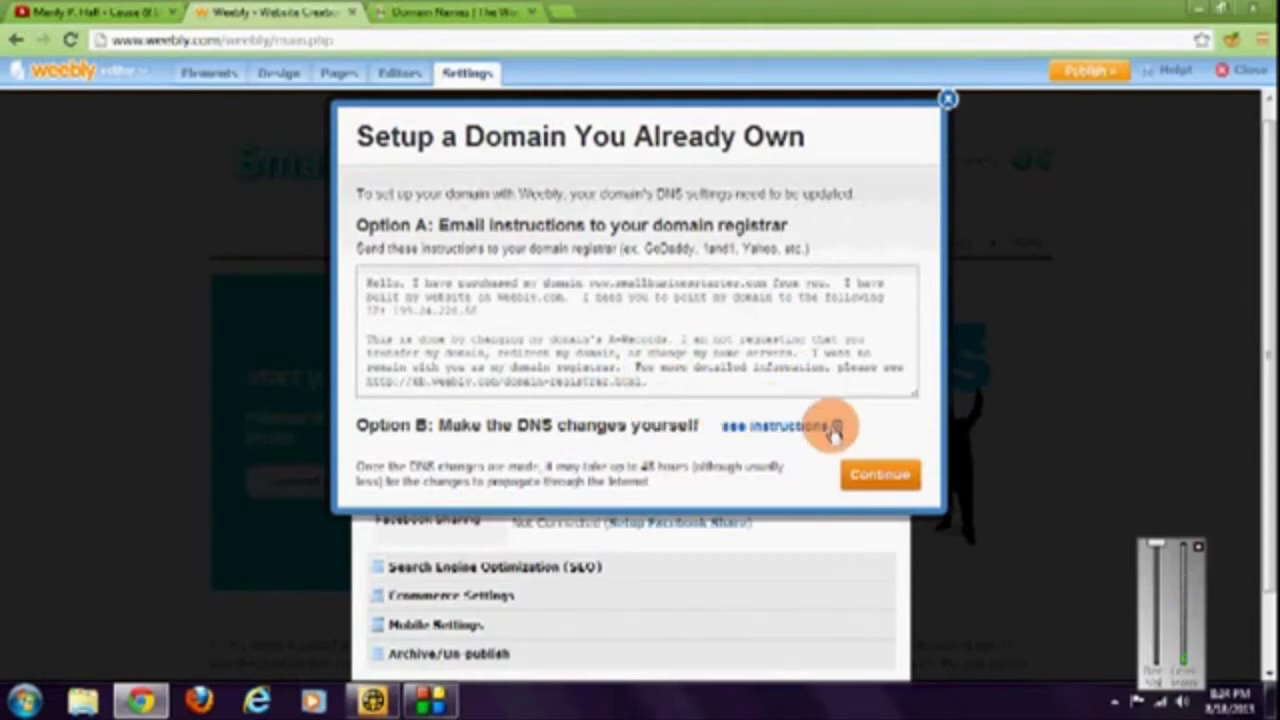
{"action": "left_click", "coordinate": [834, 427]}
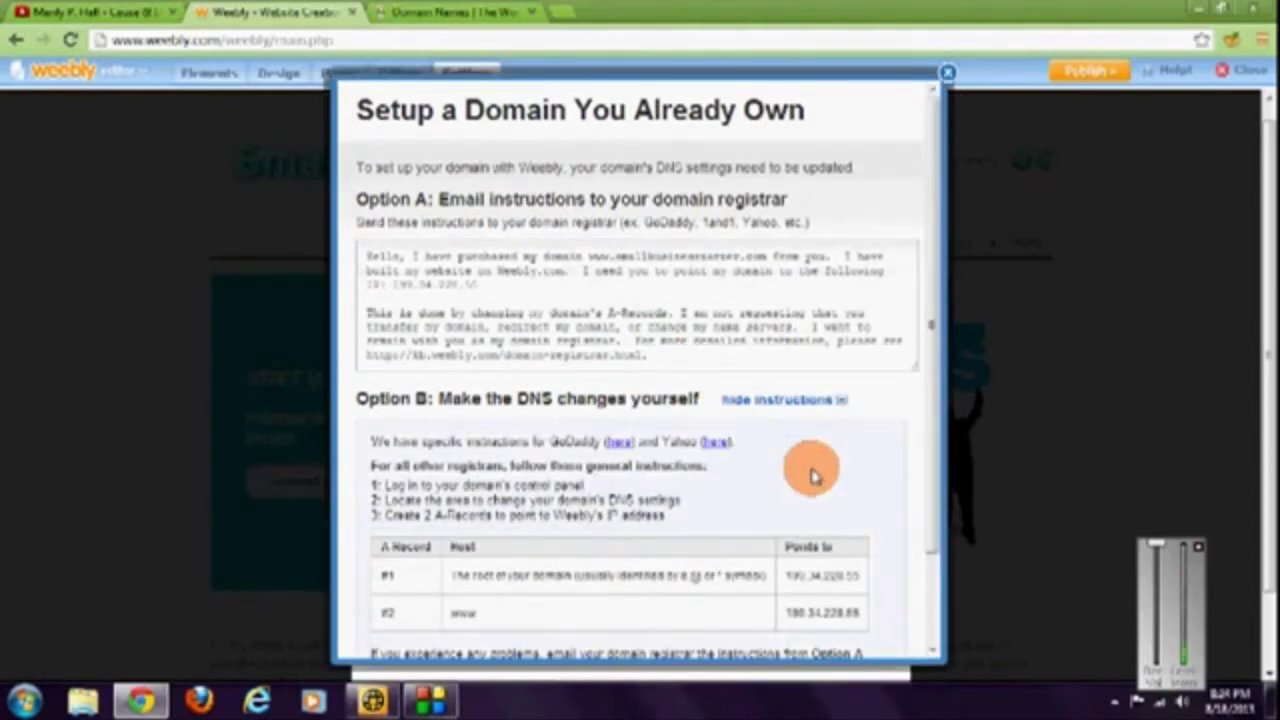
{"action": "scroll", "coordinate": [929, 471], "scroll_direction": "down", "scroll_amount": 1}
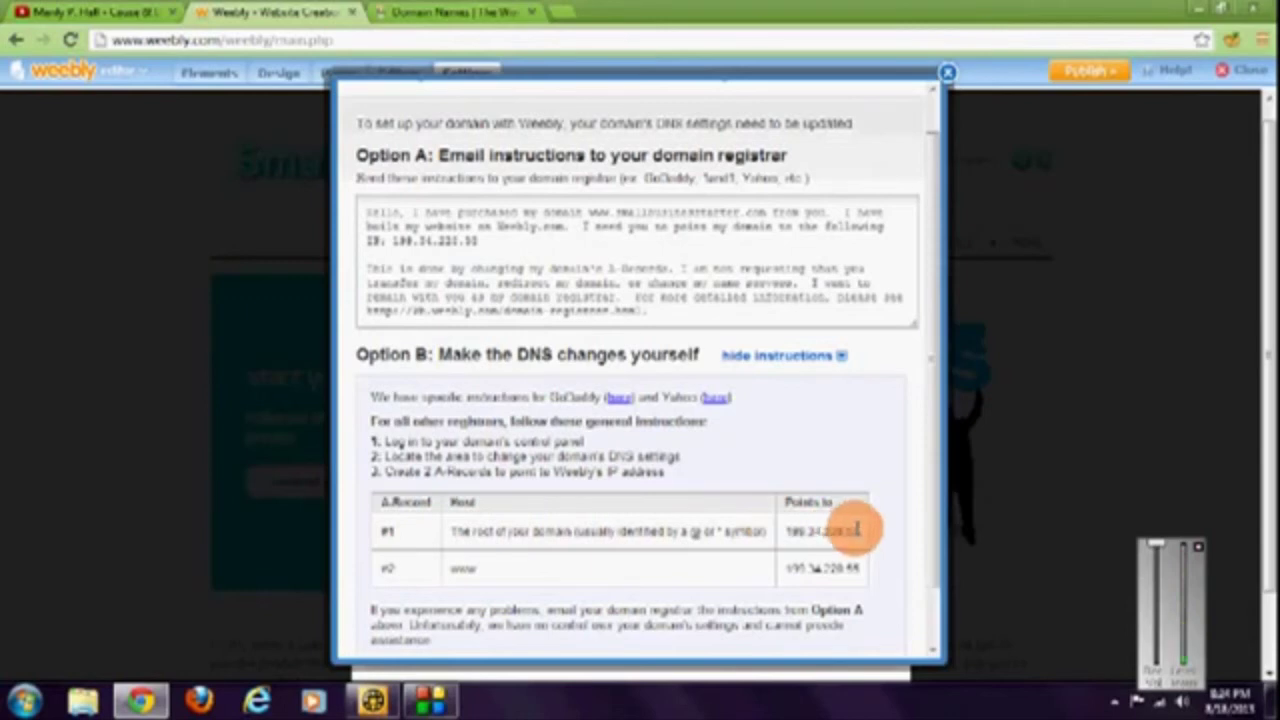
{"action": "left_click_drag", "start_coordinate": [786, 531], "coordinate": [857, 531]}
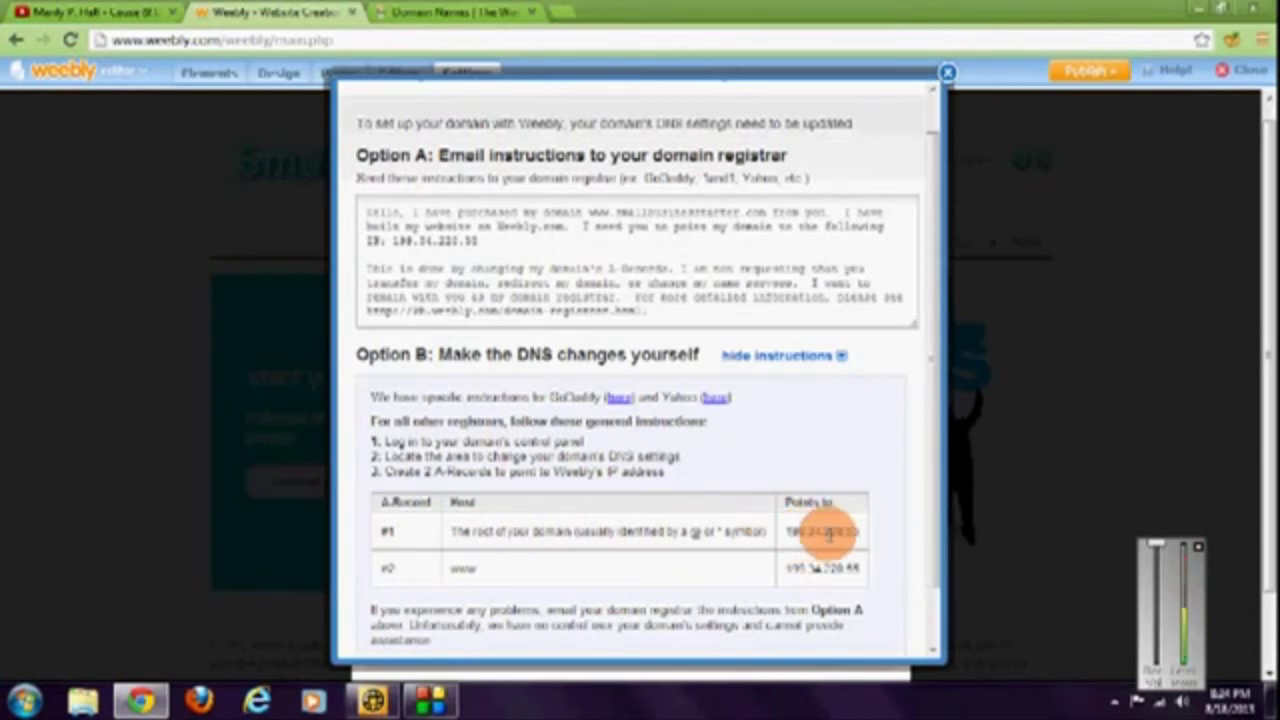
{"action": "left_click_drag", "start_coordinate": [806, 531], "coordinate": [779, 533]}
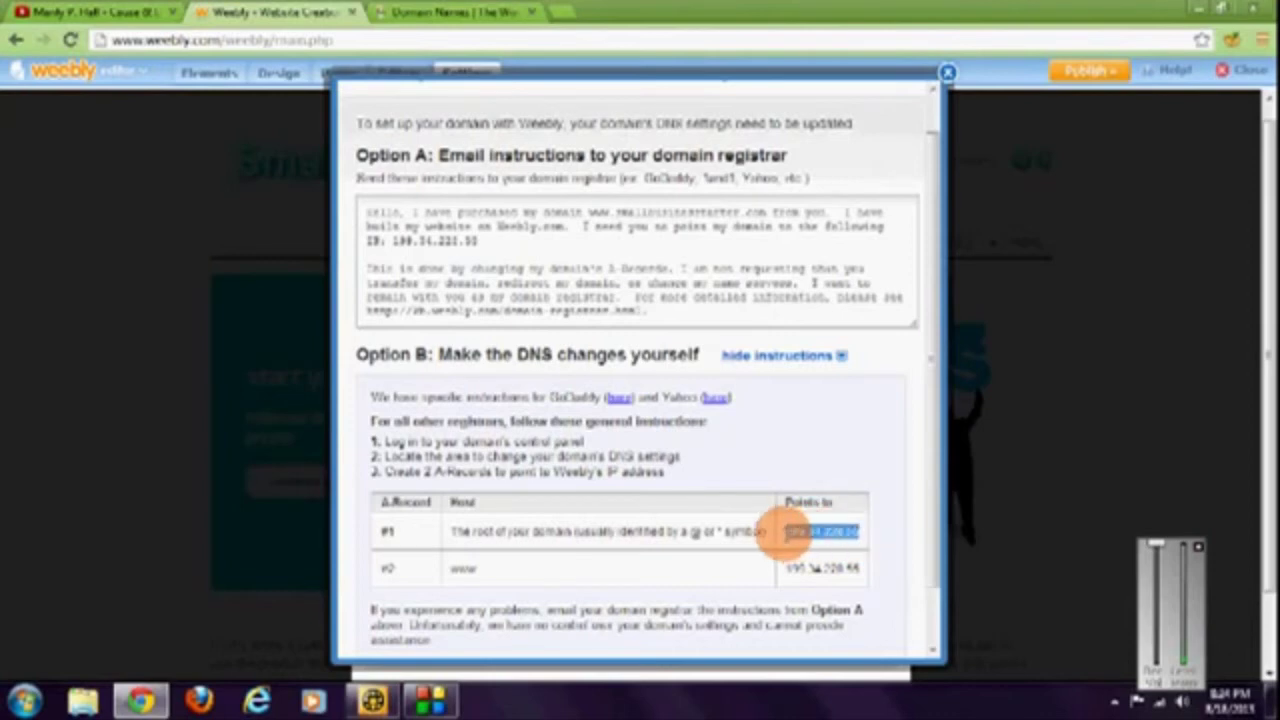
{"action": "right_click", "coordinate": [801, 533]}
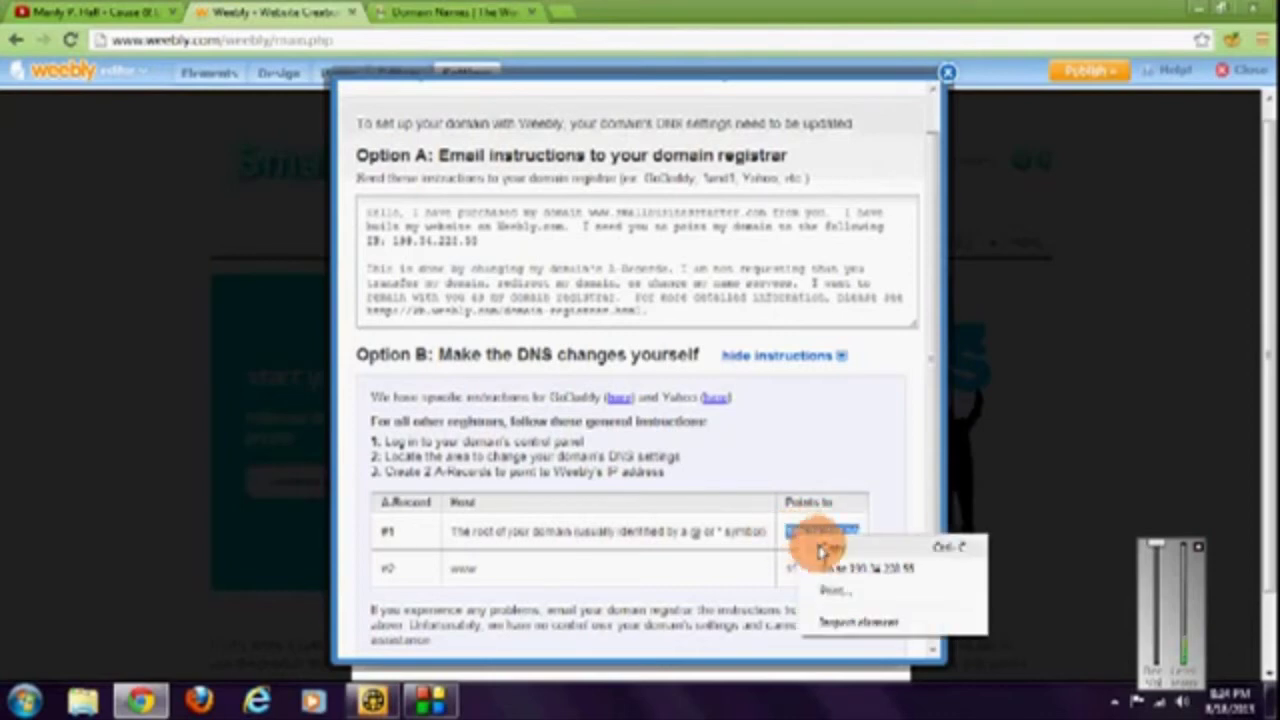
{"action": "left_click", "coordinate": [829, 549]}
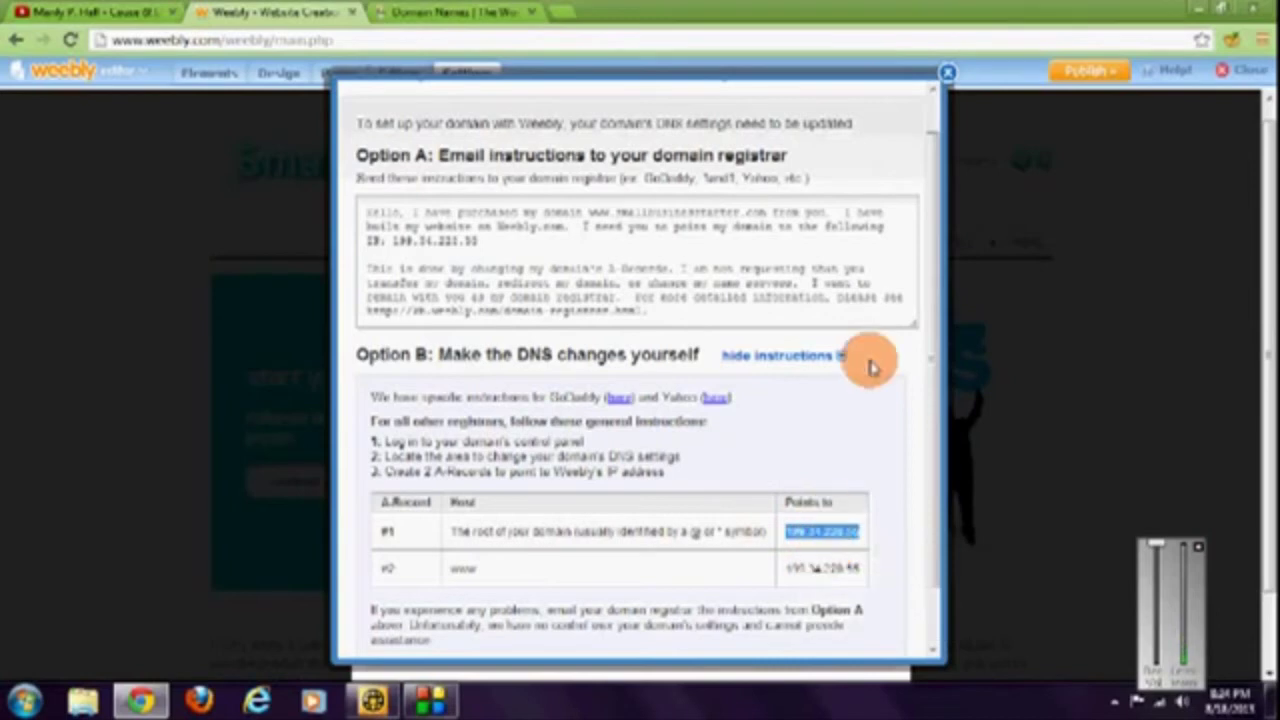
- In GoDaddy's domain manager, open the DNS Zone File for smallbusinessstarter.com
{"action": "left_click", "coordinate": [478, 13]}
{"action": "left_click", "coordinate": [206, 137]}
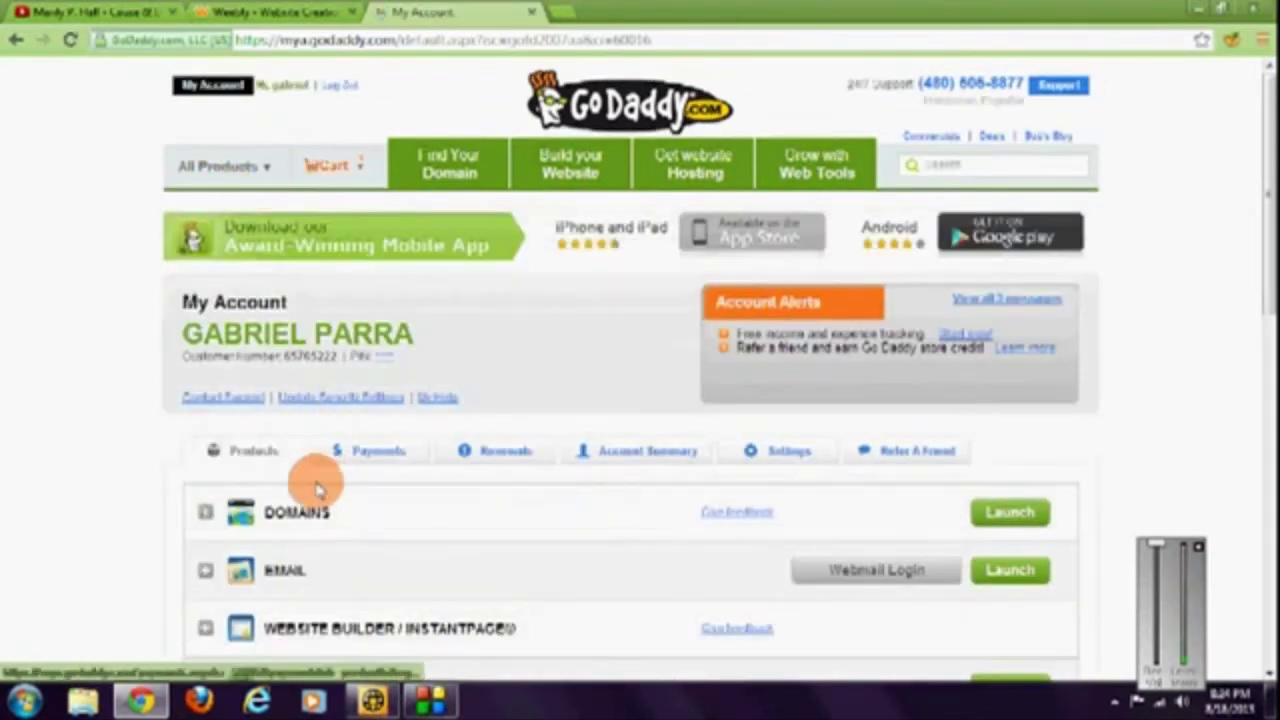
{"action": "left_click", "coordinate": [1003, 518]}
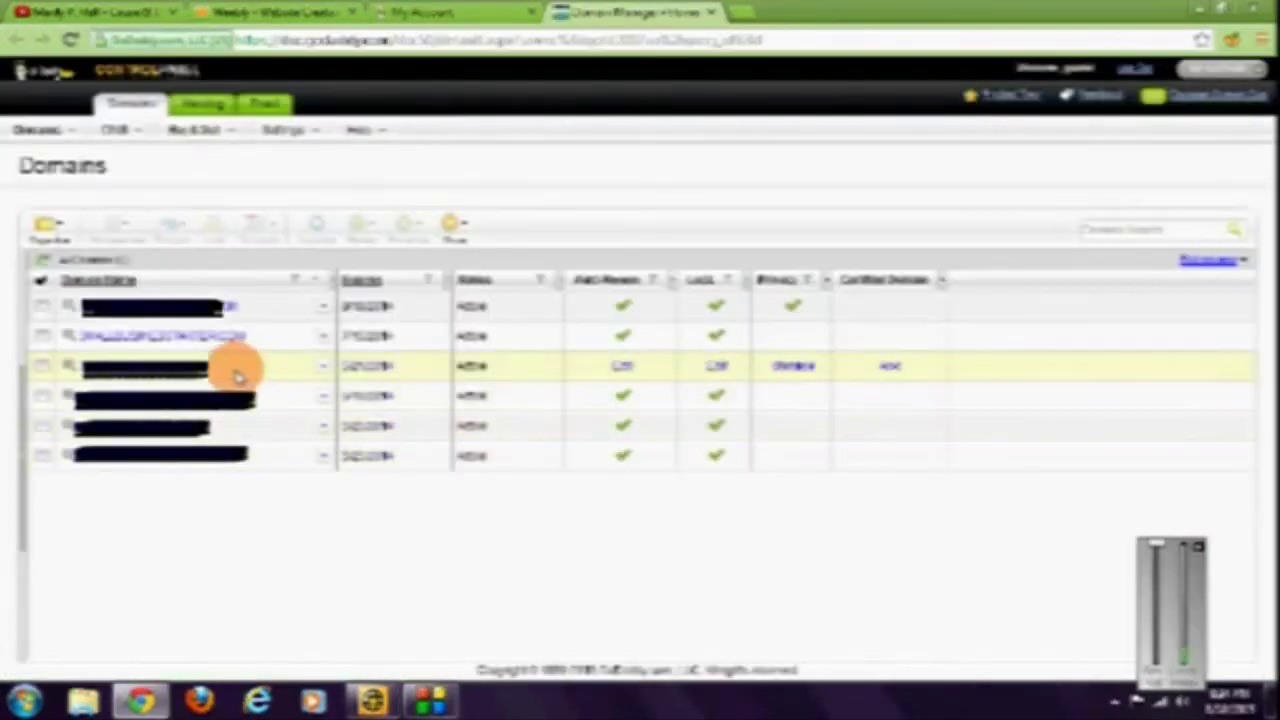
{"action": "left_click", "coordinate": [198, 340]}
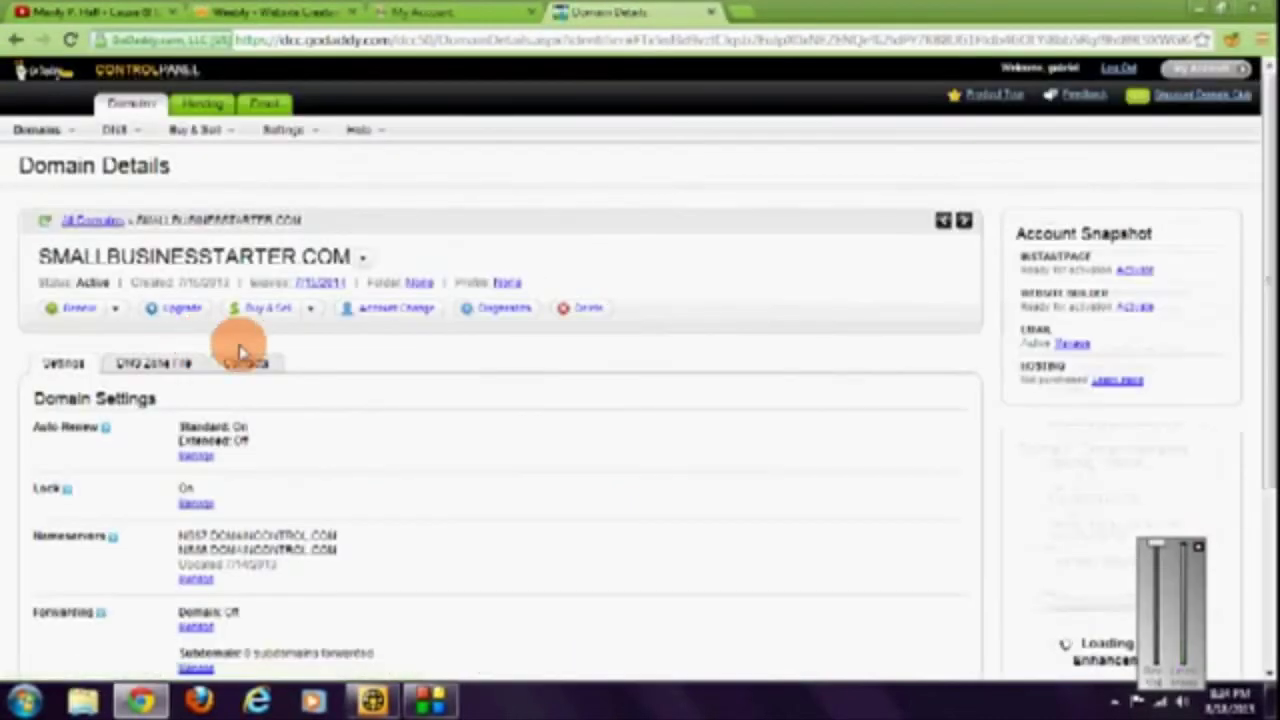
{"action": "left_click", "coordinate": [153, 364]}
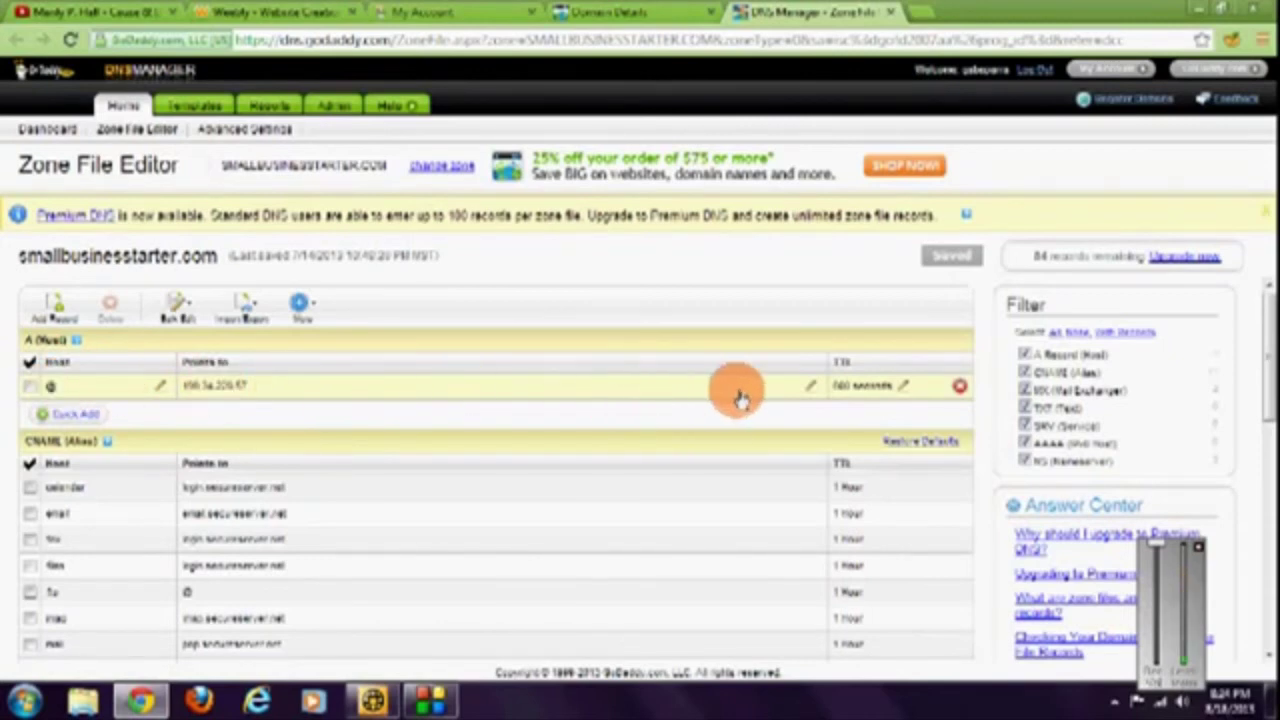
- Replace the @ A record's IP with Weebly's copied IP and save the zone file
{"action": "left_click", "coordinate": [812, 397]}
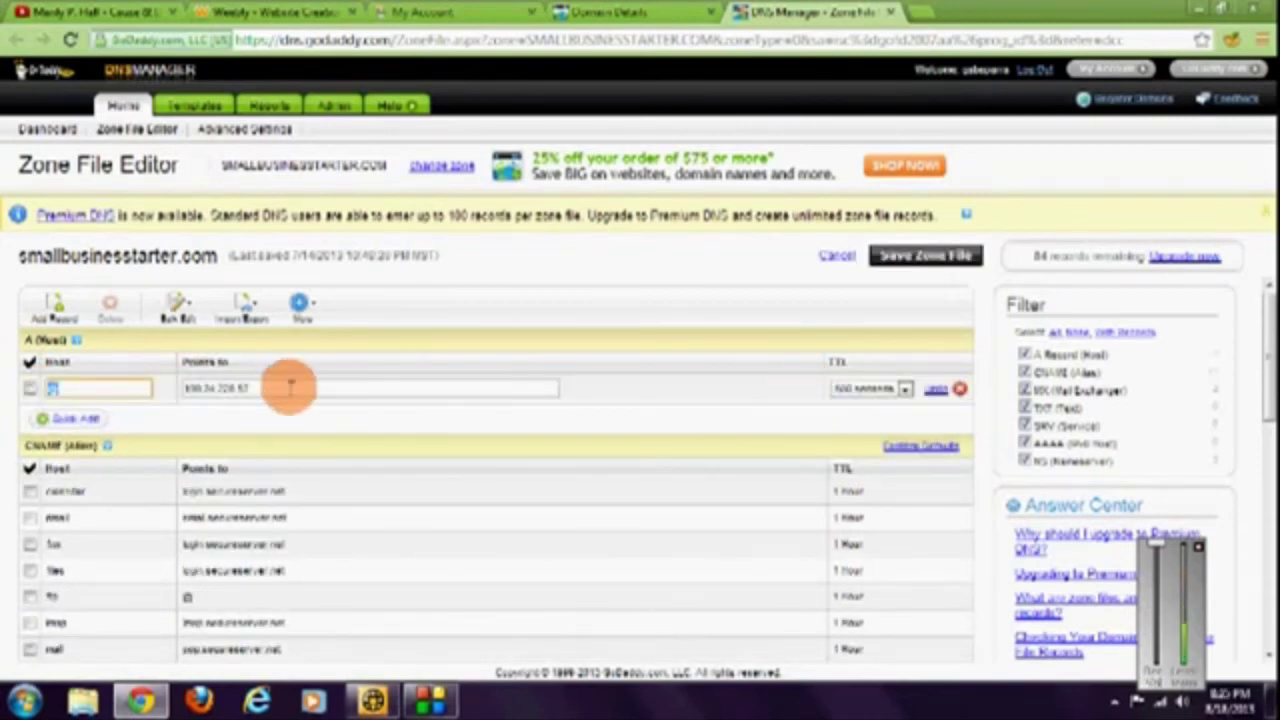
{"action": "left_click_drag", "start_coordinate": [262, 388], "coordinate": [200, 388]}
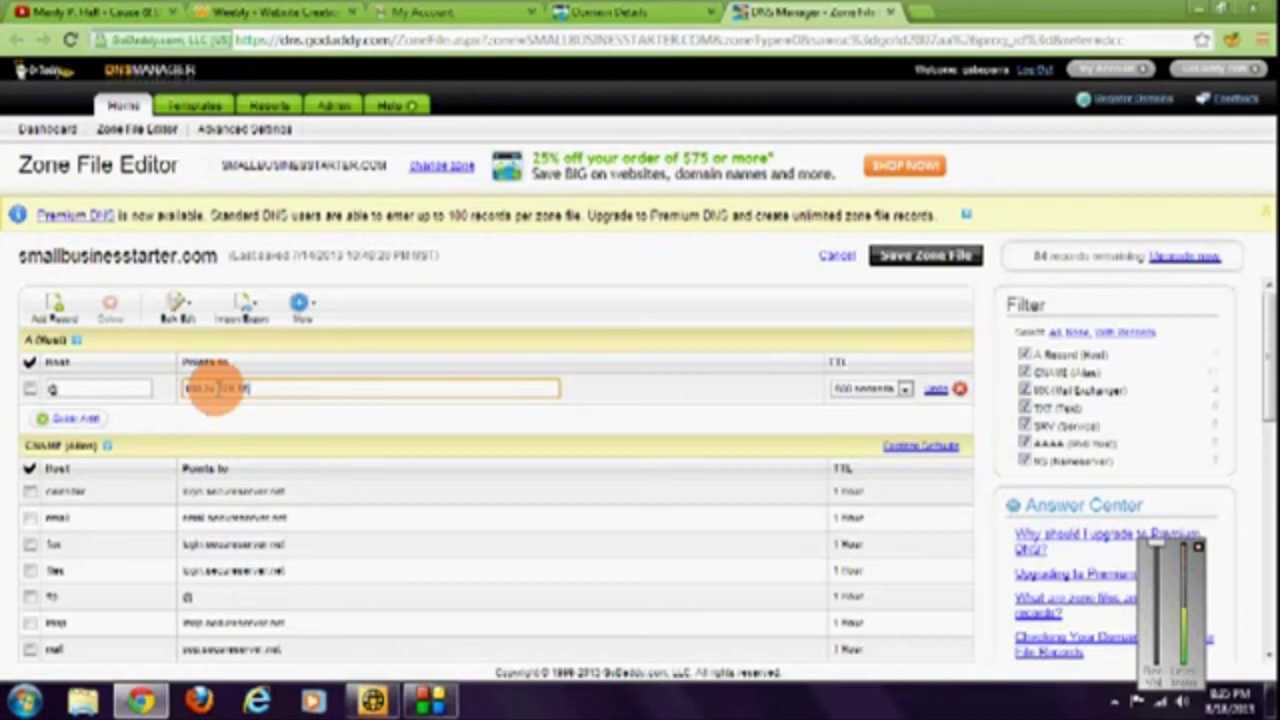
{"action": "left_click", "coordinate": [215, 390]}
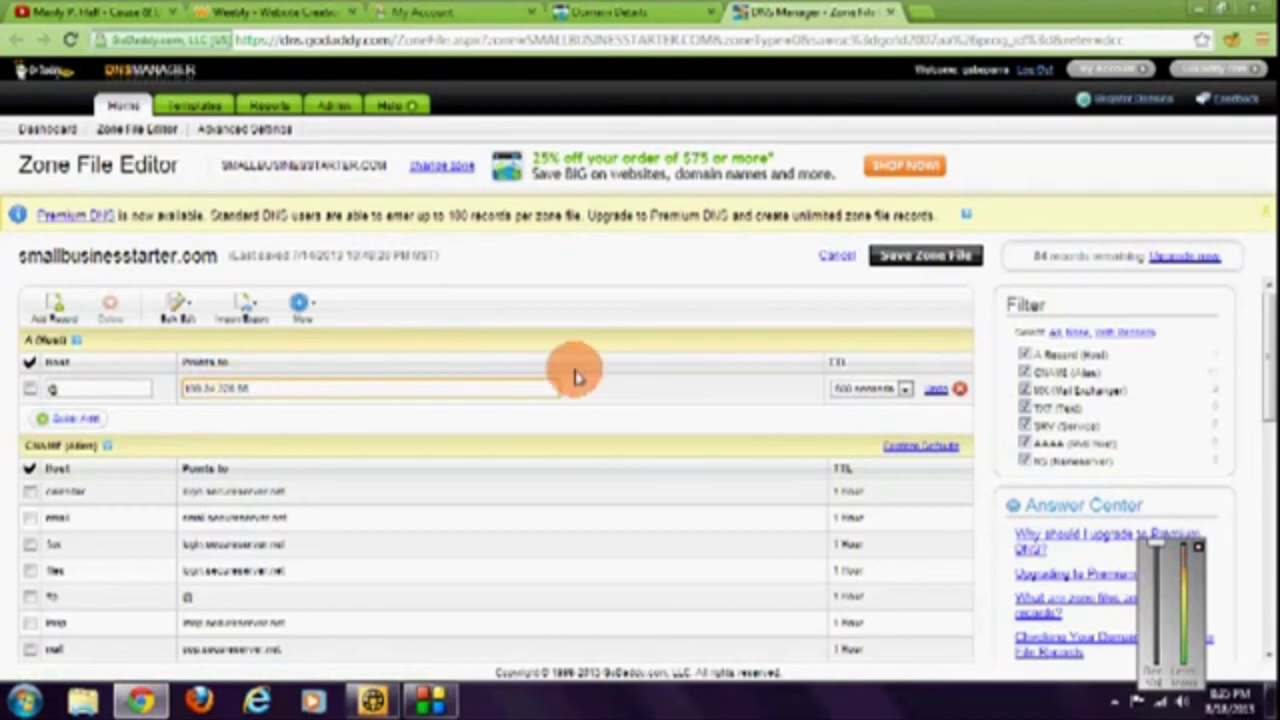
{"action": "left_click", "coordinate": [926, 257]}
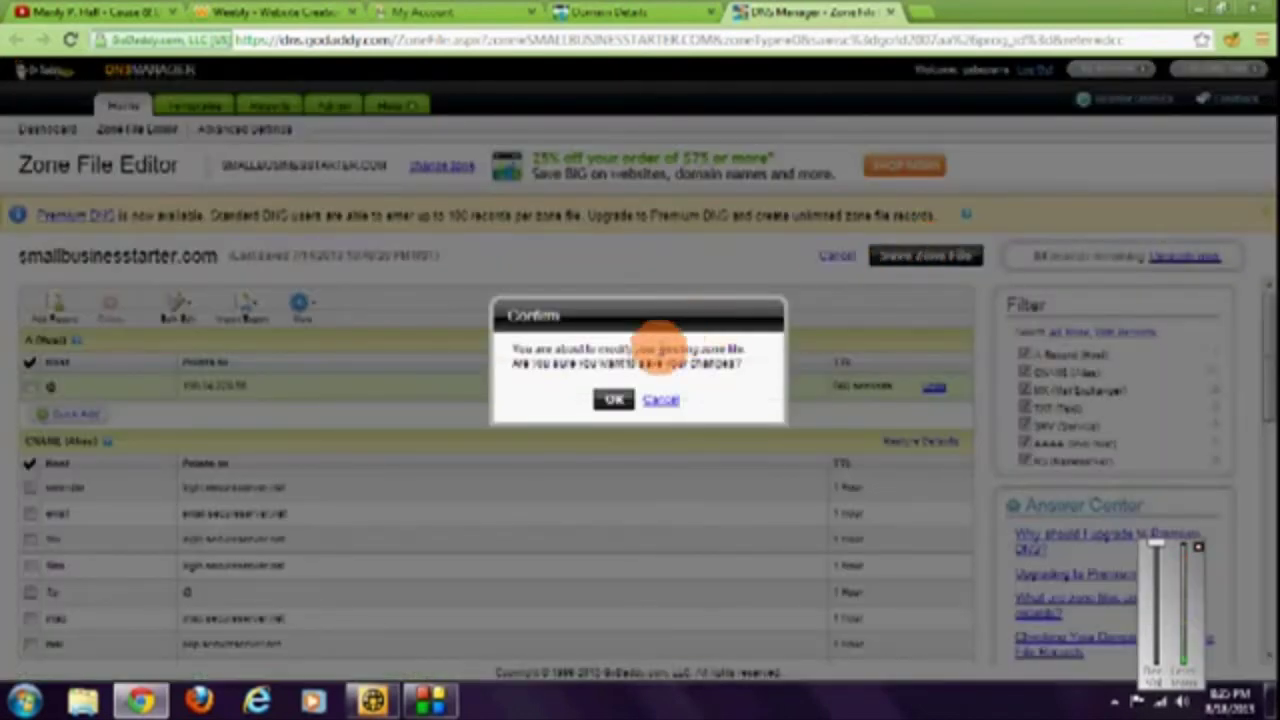
{"action": "left_click", "coordinate": [614, 399]}
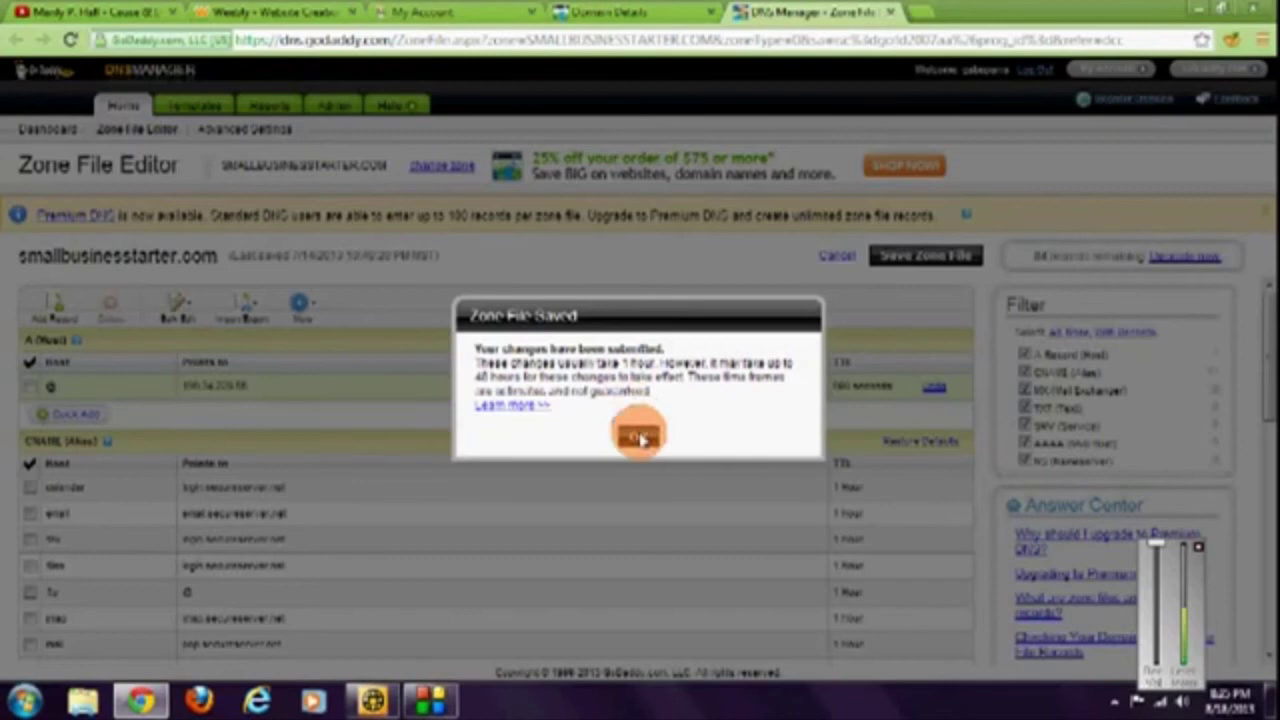
{"action": "left_click", "coordinate": [641, 440]}
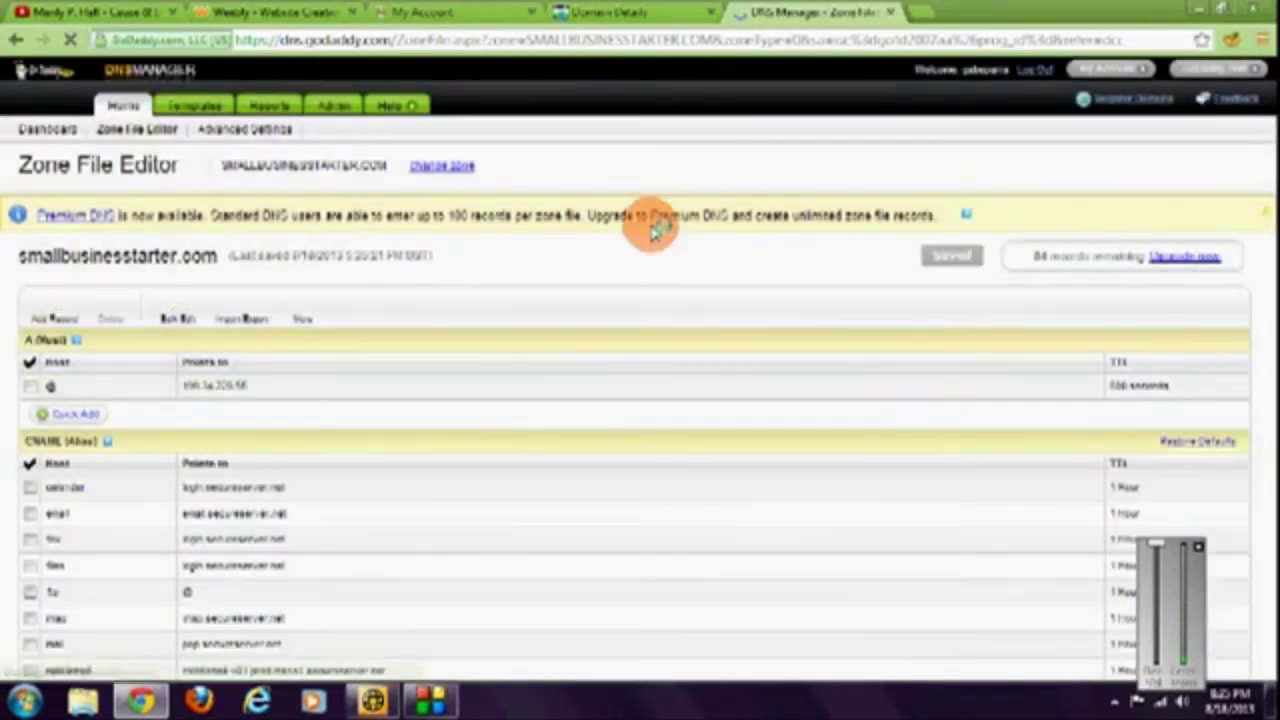
{"action": "left_click", "coordinate": [268, 13]}
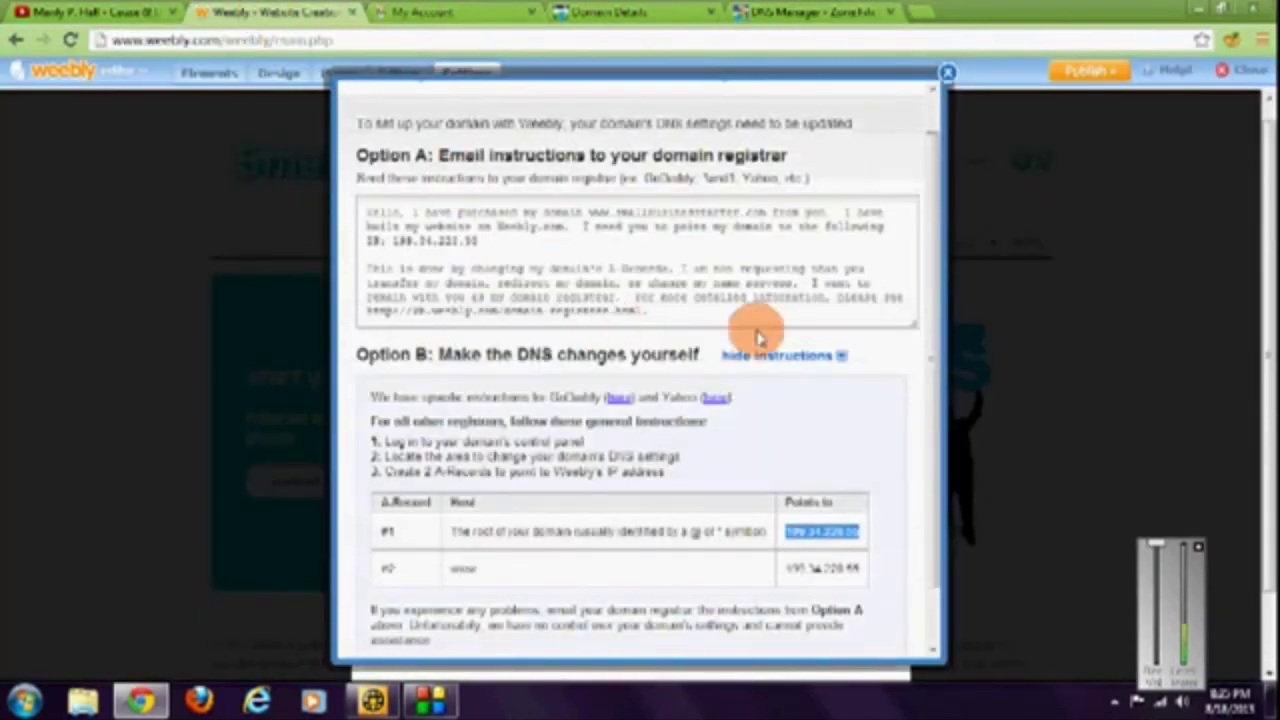
{"action": "left_click", "coordinate": [948, 80]}
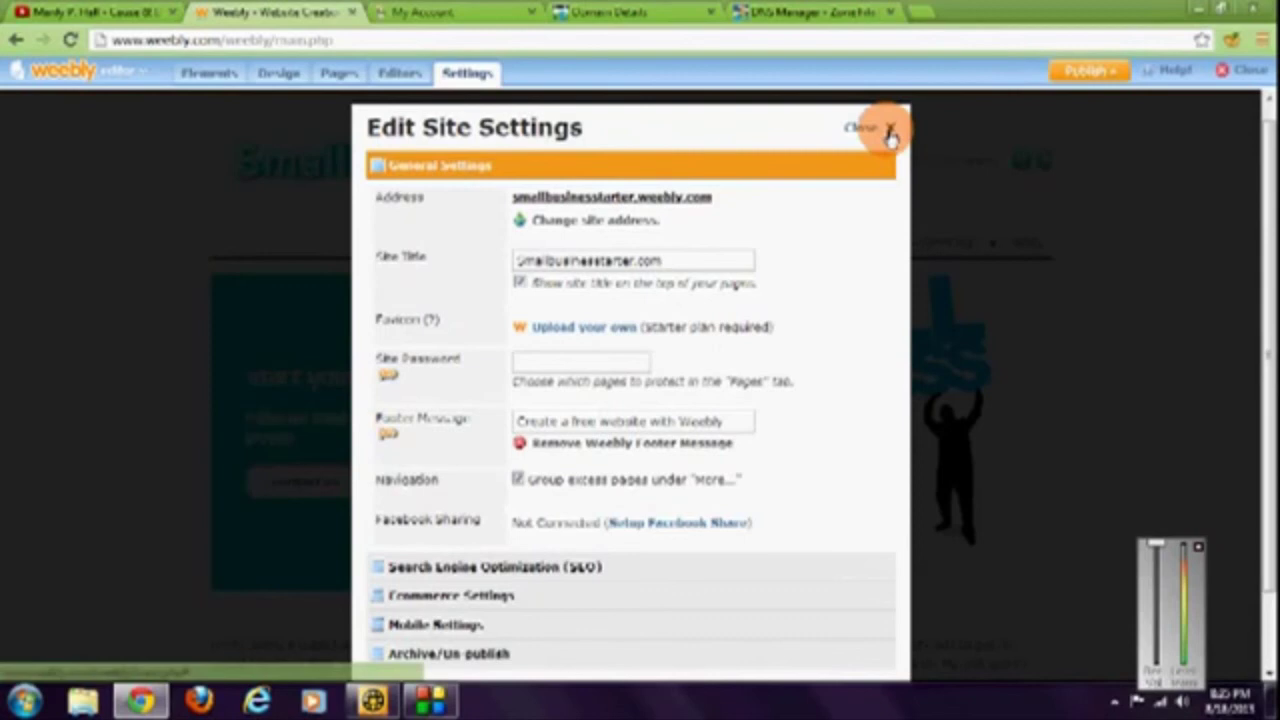
{"action": "left_click", "coordinate": [889, 130]}
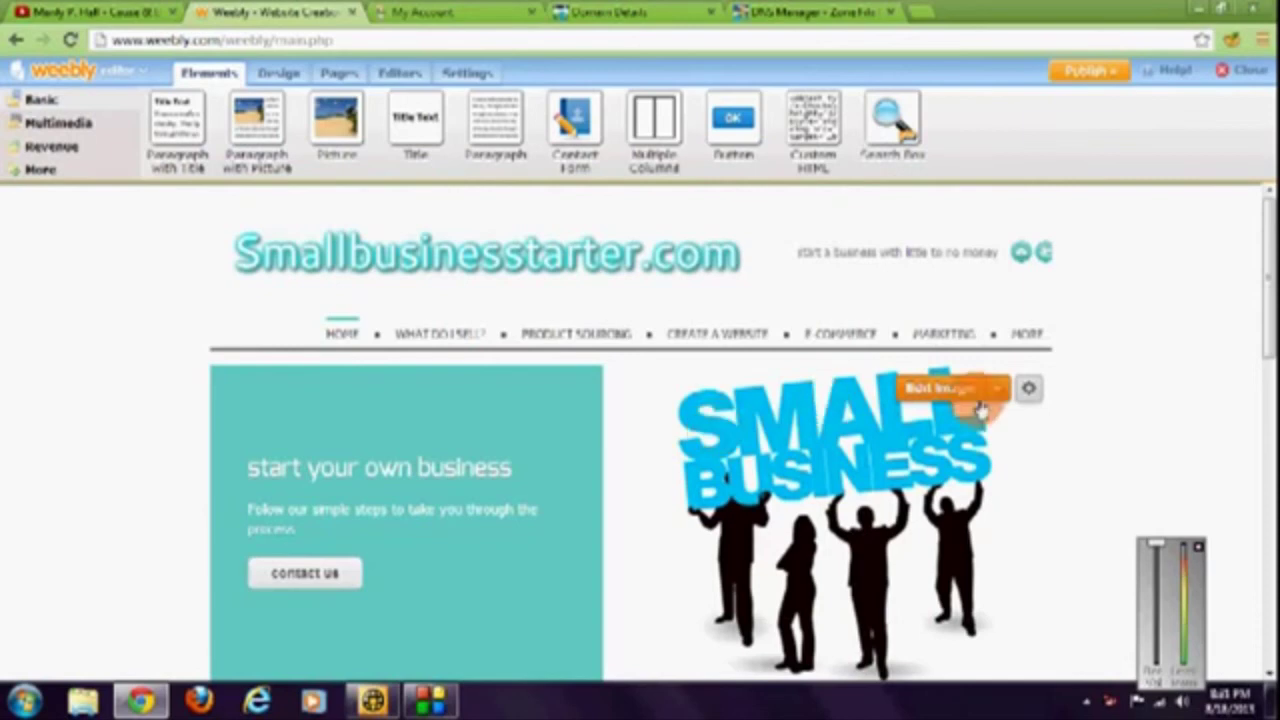
{"action": "left_click", "coordinate": [1087, 84]}
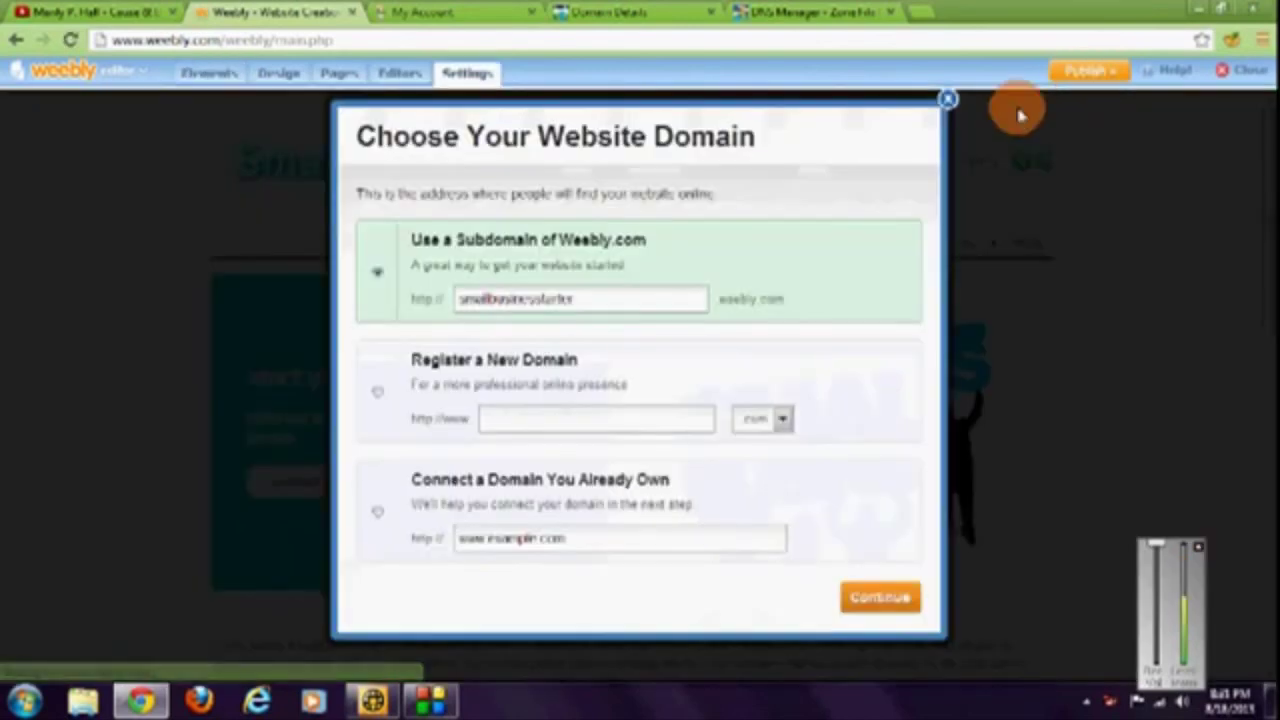
{"action": "left_click", "coordinate": [380, 516]}
{"action": "left_click", "coordinate": [570, 537]}
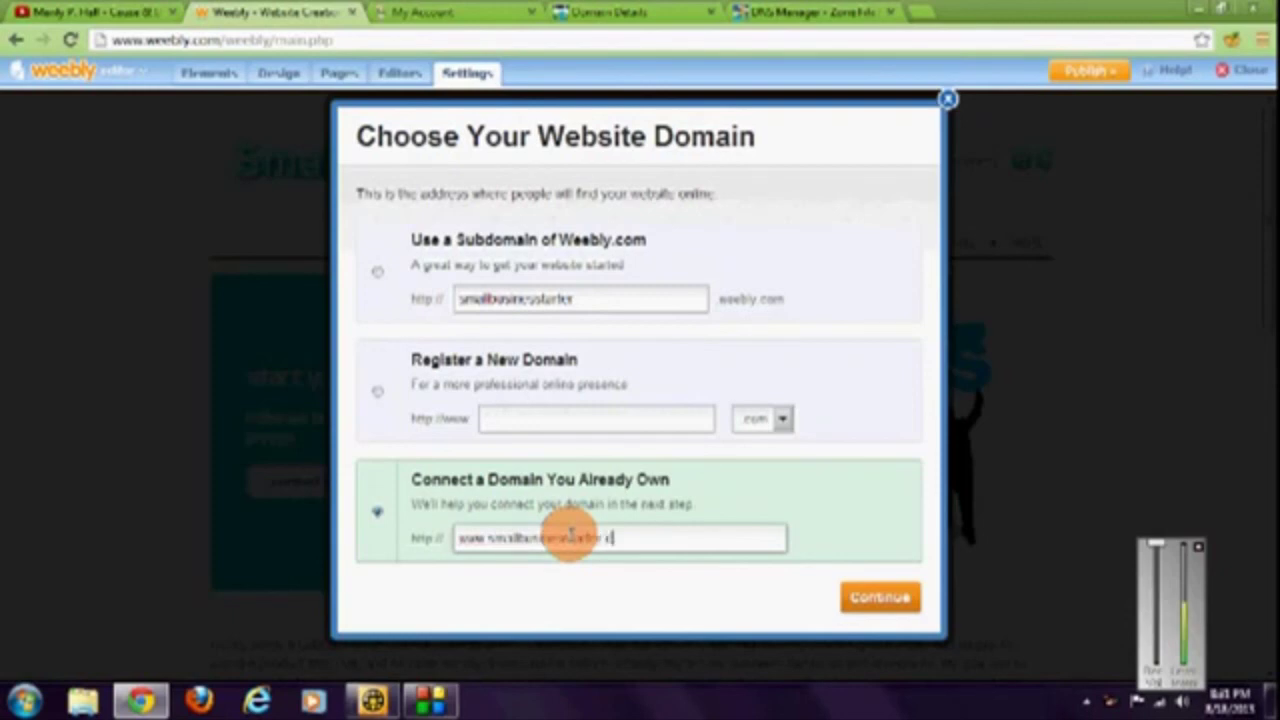
{"action": "left_click", "coordinate": [870, 598]}
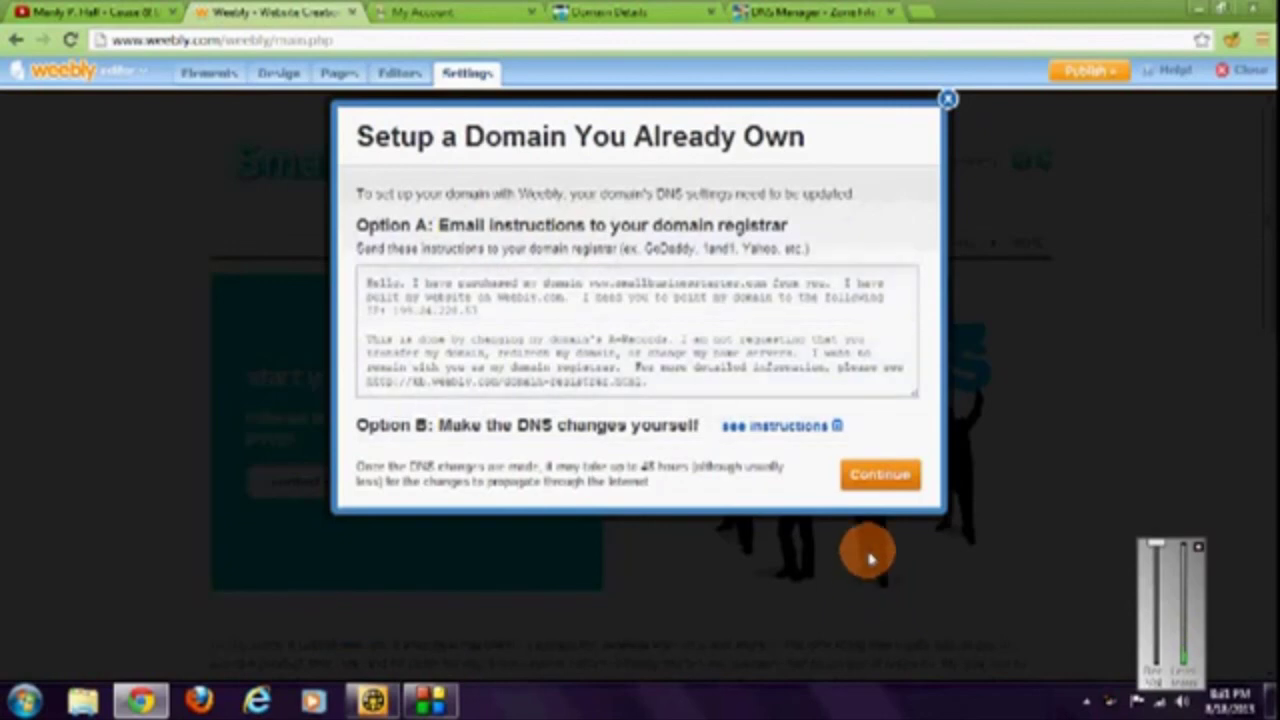
{"action": "left_click", "coordinate": [873, 478]}
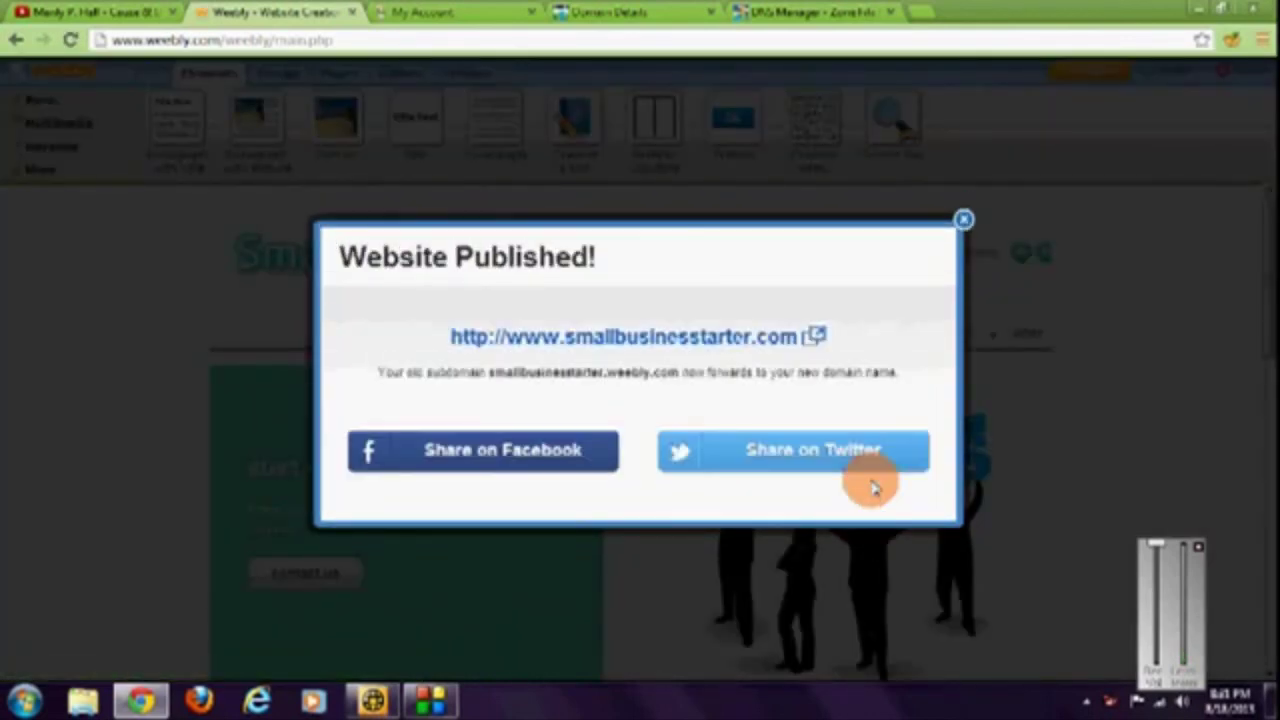
{"action": "left_click", "coordinate": [757, 337]}
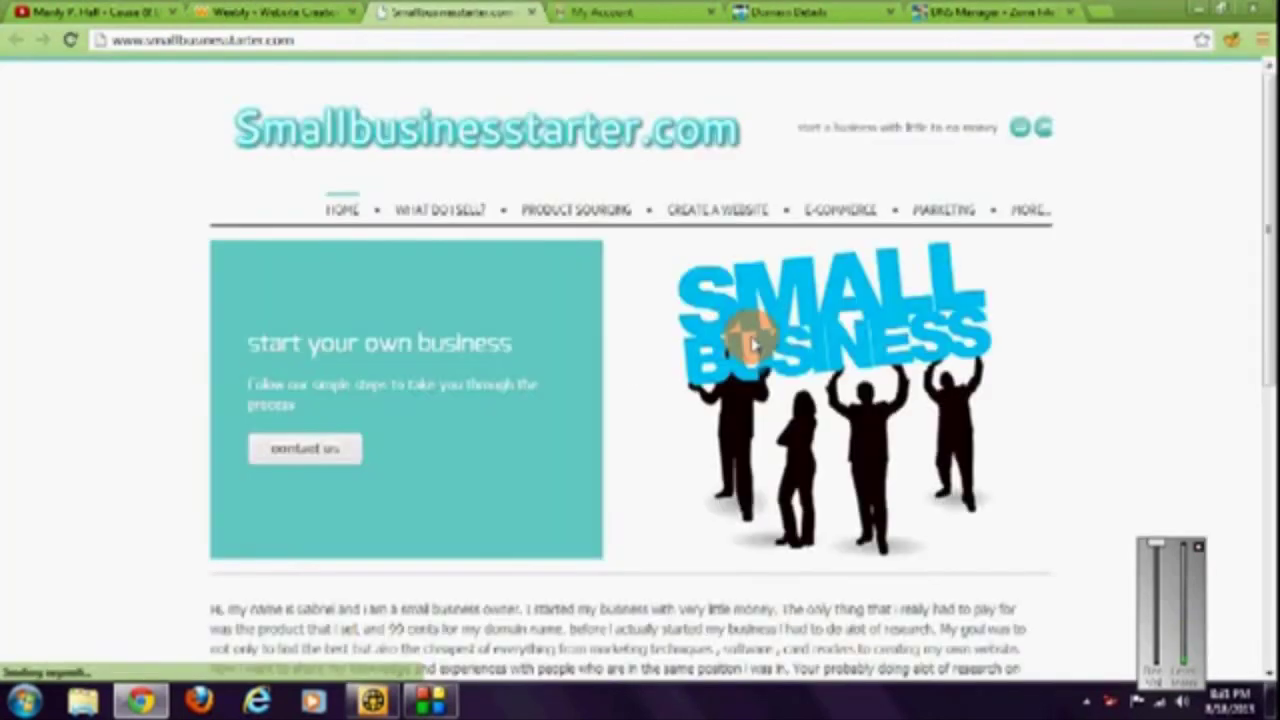